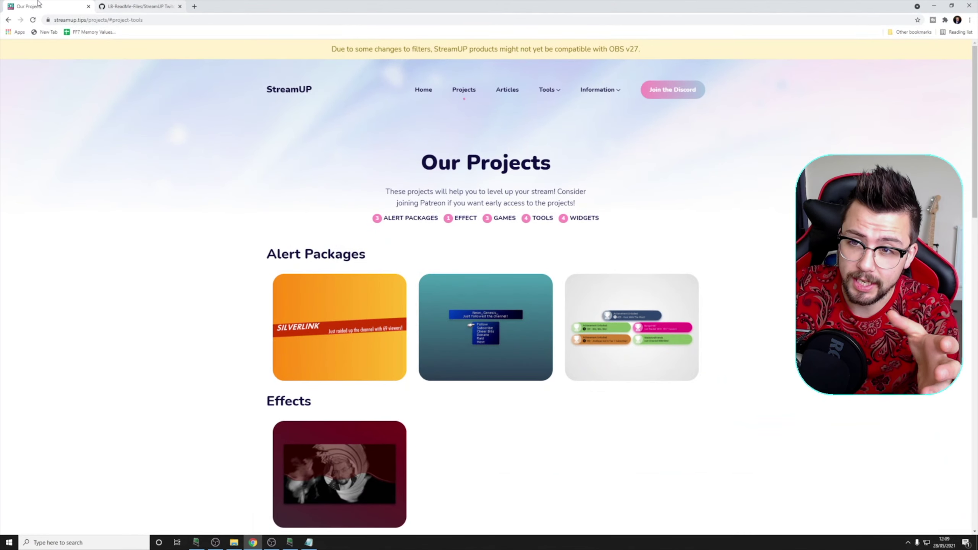
# Return to the StreamUP home page and scroll through it
pyautogui.click(425, 92)
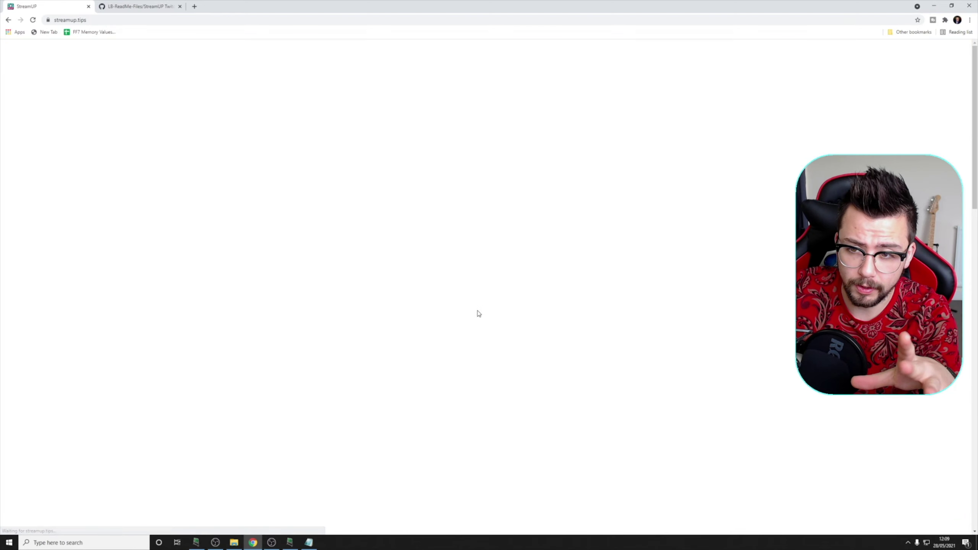
pyautogui.scroll(-10, 470, 313)
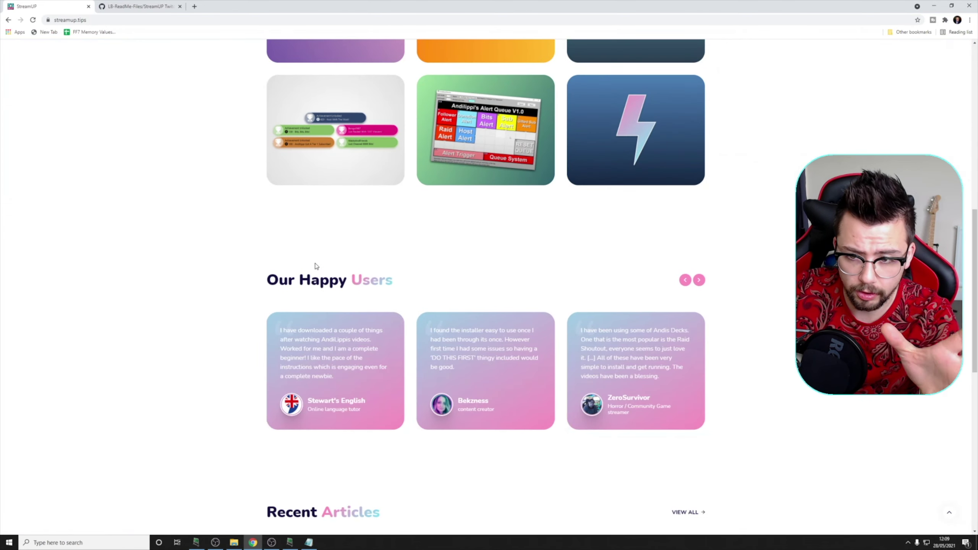
pyautogui.scroll(12, 314, 267)
pyautogui.scroll(1, 318, 267)
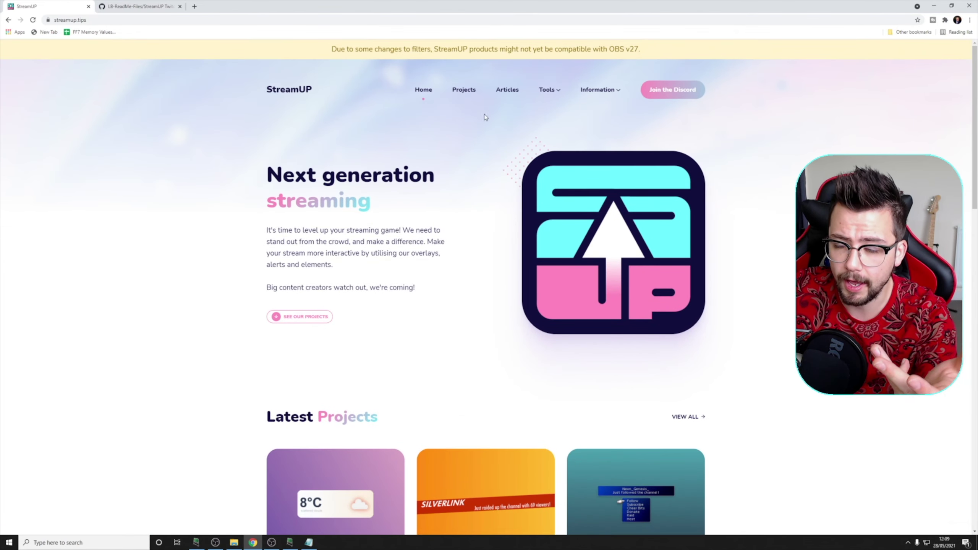
pyautogui.scroll(-3, 445, 102)
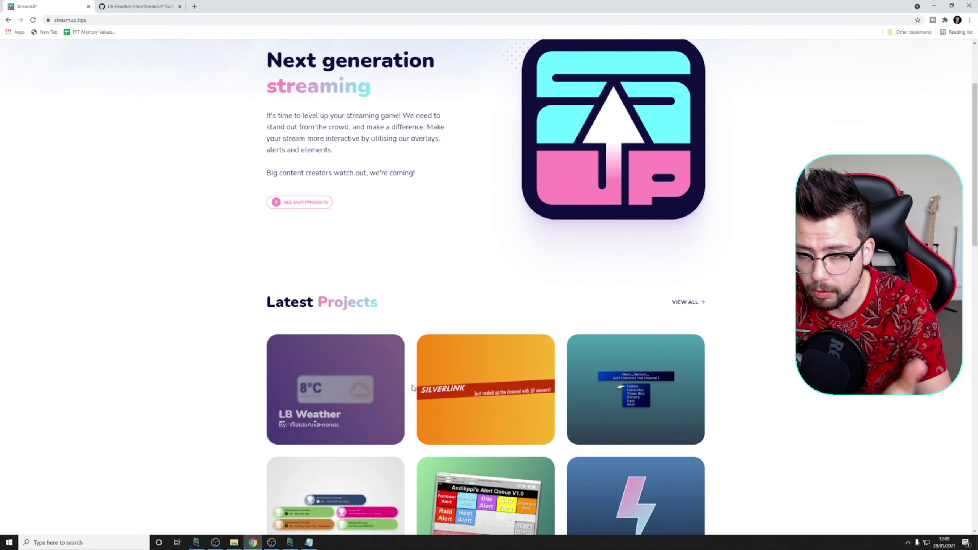
pyautogui.scroll(3, 451, 169)
# Open Our Projects and jump to the Tools section listing the LB Weather Extension
pyautogui.click(467, 90)
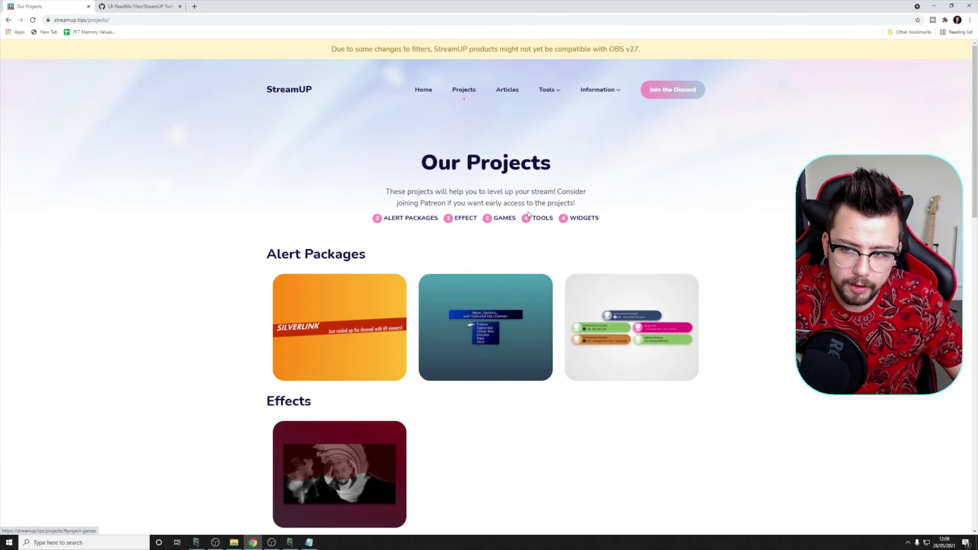
pyautogui.click(543, 219)
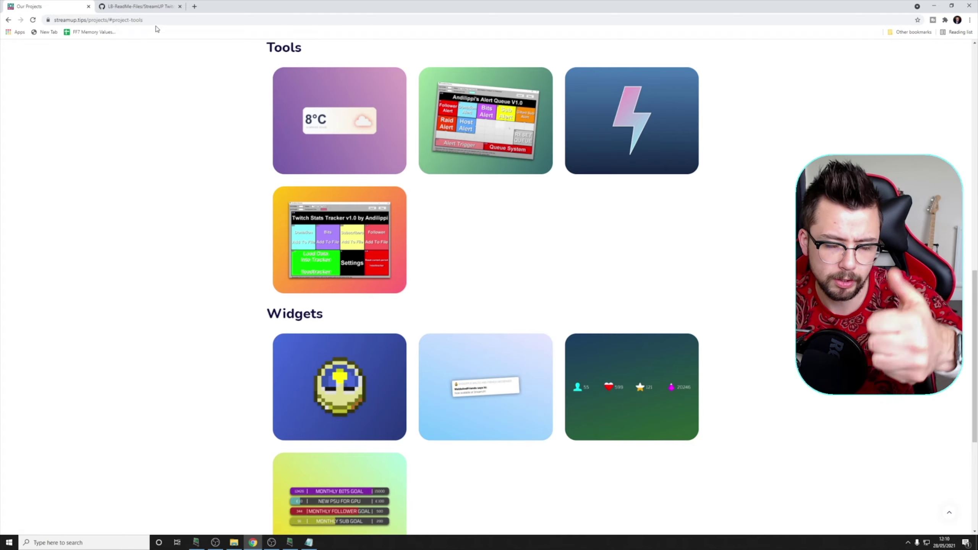
pyautogui.scroll(8, 469, 179)
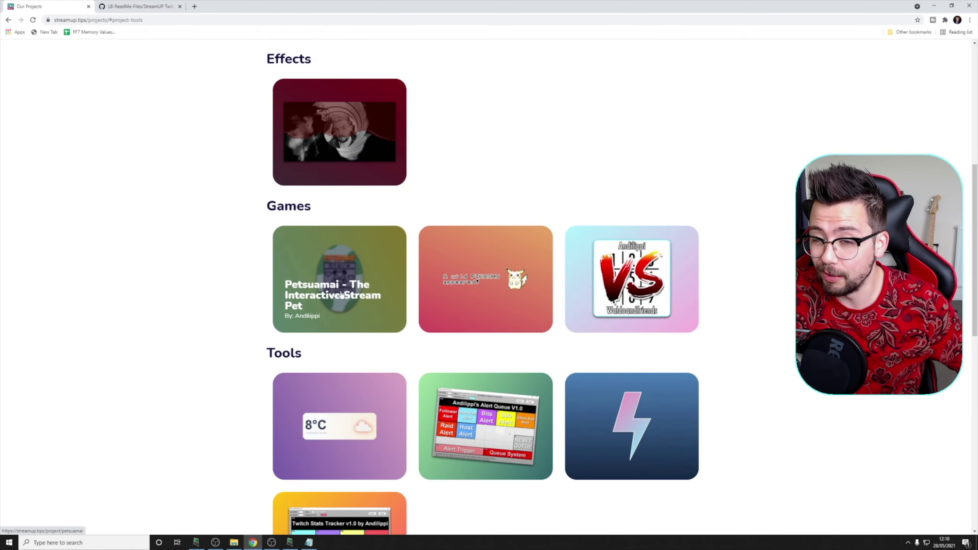
# Select StreamUP-Twitch-Prediction-System.lbe in the Downloads folder
pyautogui.click(234, 543)
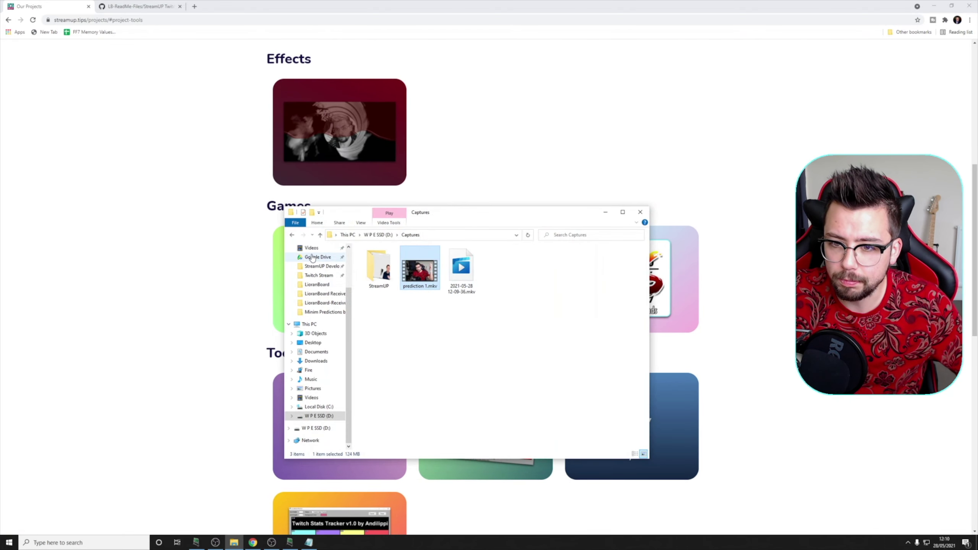
pyautogui.scroll(2, 325, 267)
pyautogui.click(315, 272)
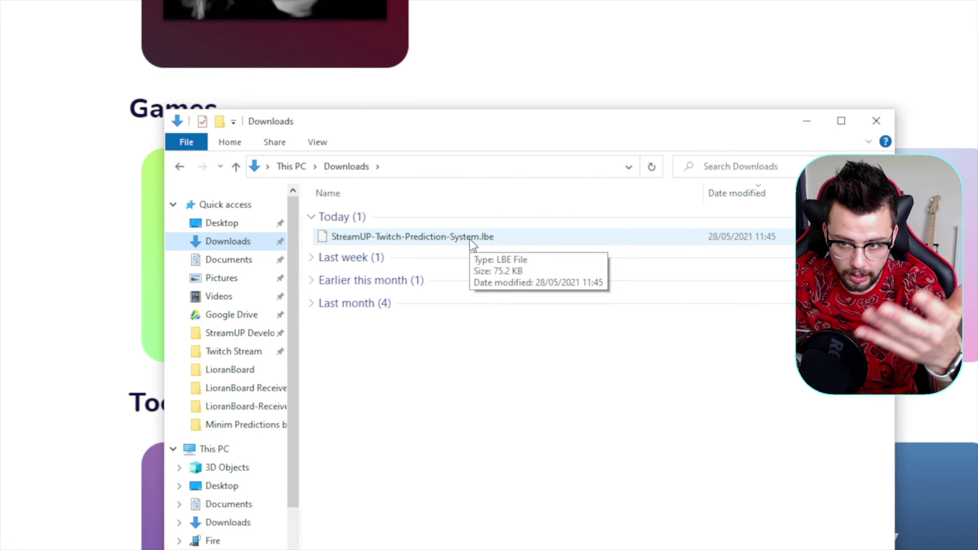
pyautogui.click(470, 239)
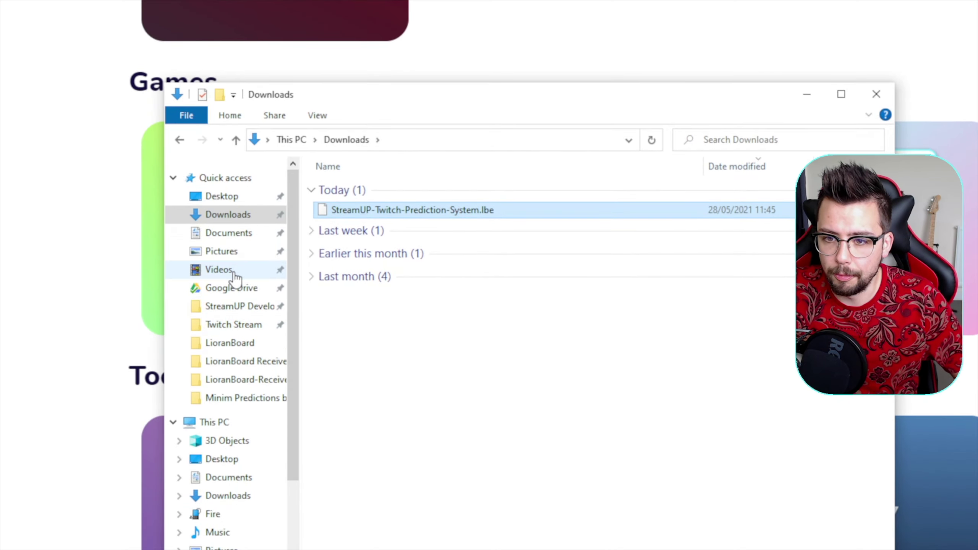
# Paste it into StreamUP Developments > lioranboard > LioranBoard-Receiver-PC- > Ext
pyautogui.click(239, 306)
pyautogui.doubleClick(351, 240)
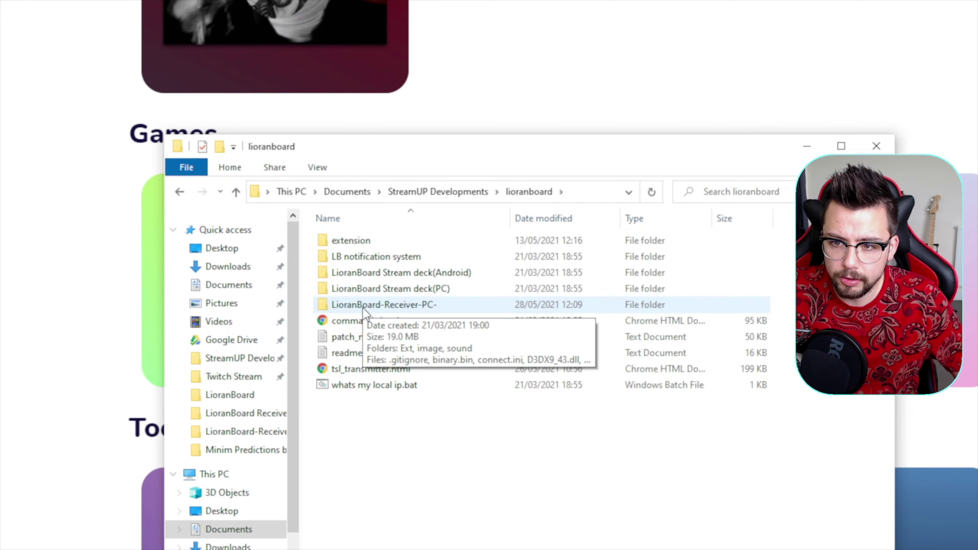
pyautogui.doubleClick(379, 305)
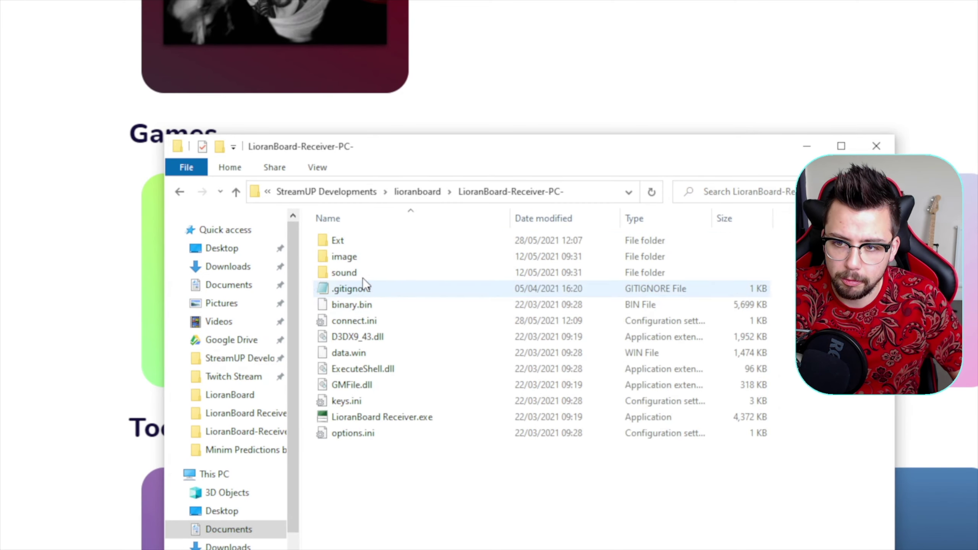
pyautogui.doubleClick(336, 240)
pyautogui.hotkey('ctrl', 'v')
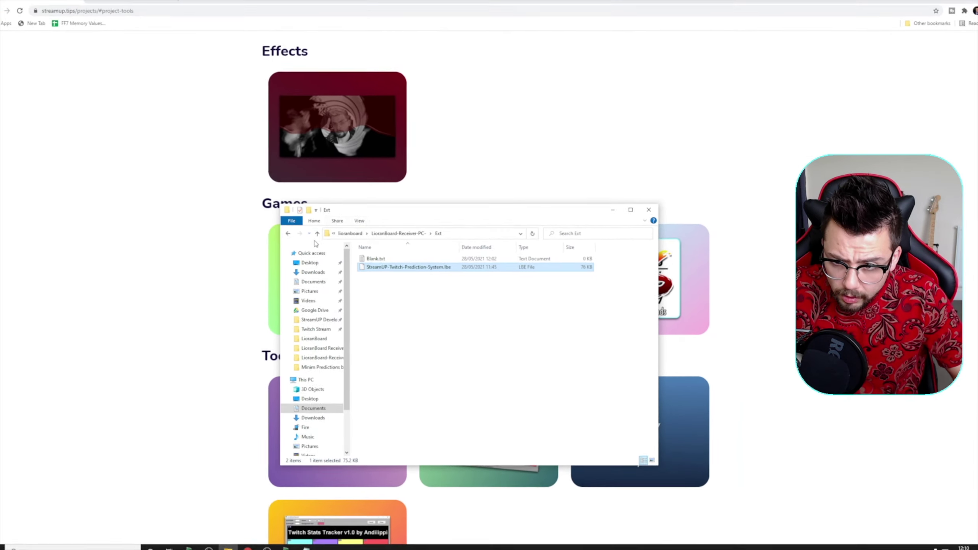
# Switch to the GitHub README and skim the StreamUP Twitch Prediction System overview
pyautogui.click(292, 235)
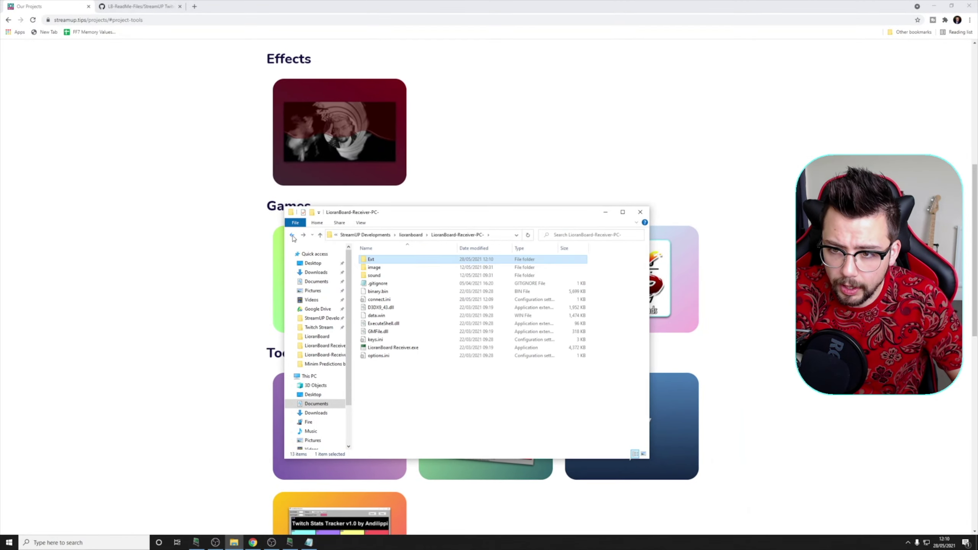
pyautogui.click(146, 3)
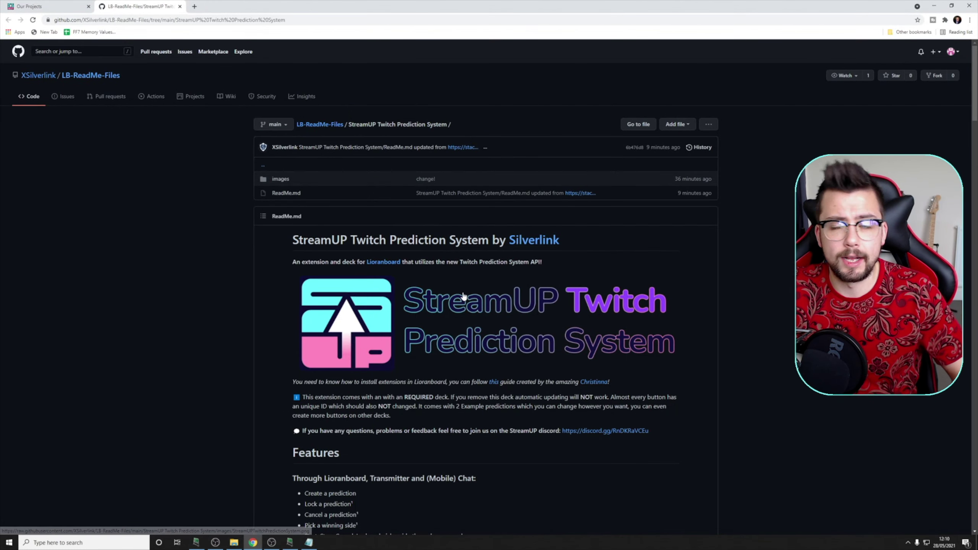
pyautogui.scroll(-1, 458, 295)
pyautogui.scroll(-20, 377, 168)
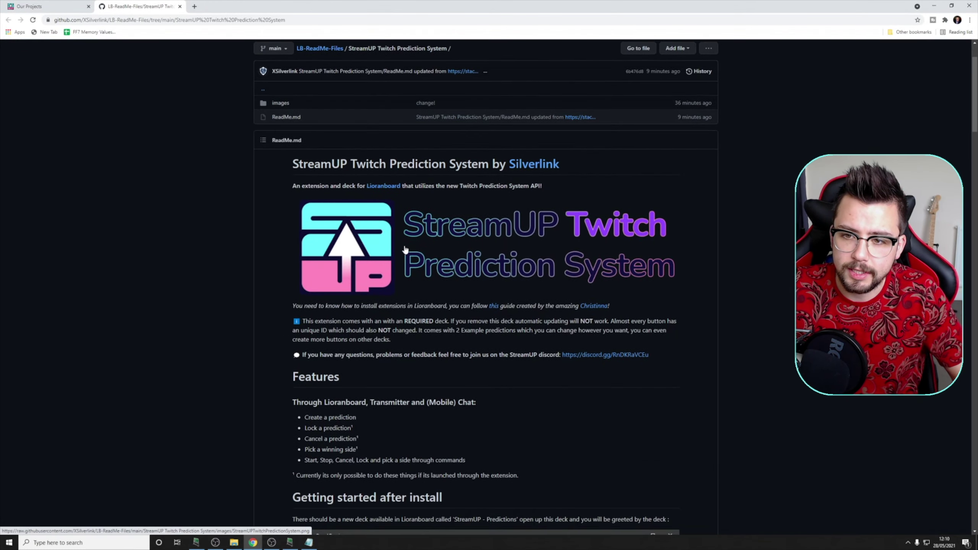
pyautogui.scroll(-20, 452, 245)
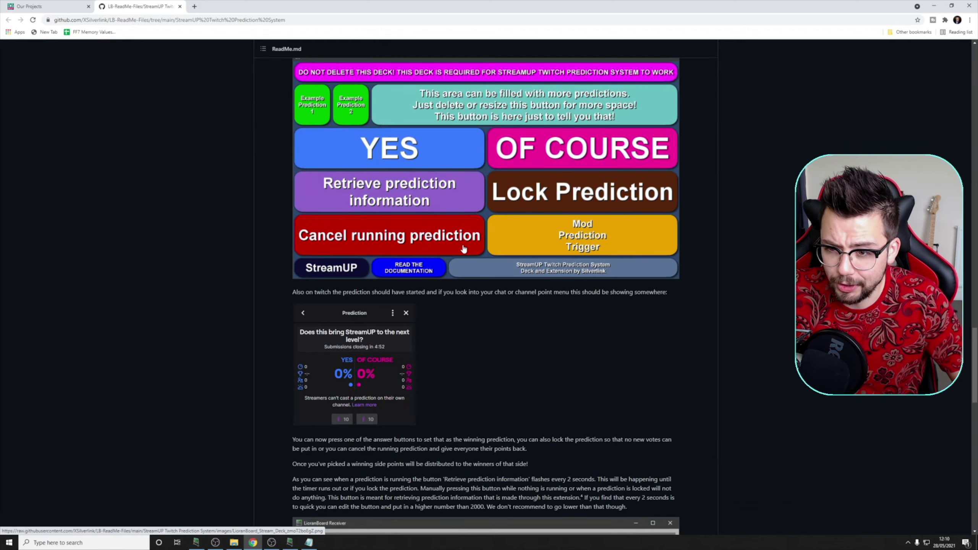
pyautogui.scroll(20, 464, 256)
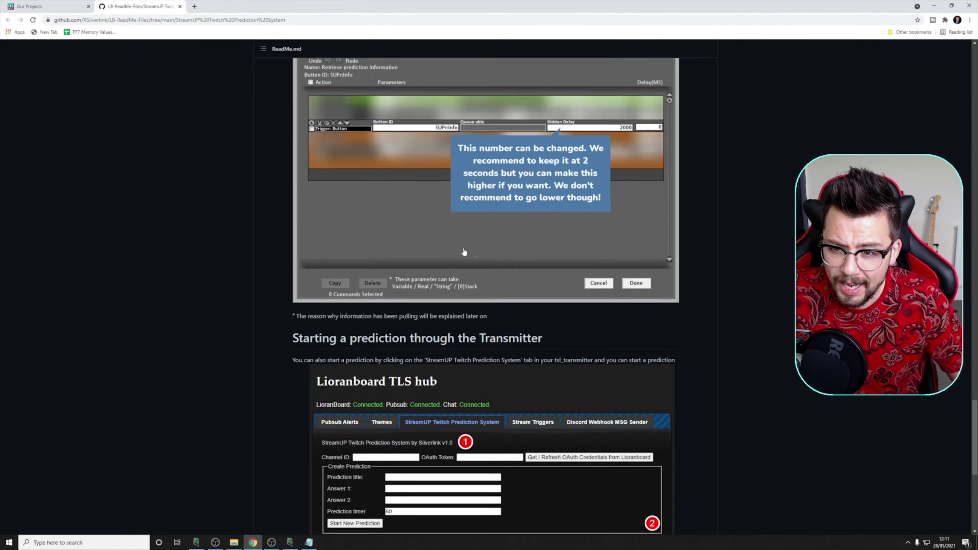
pyautogui.scroll(20, 464, 255)
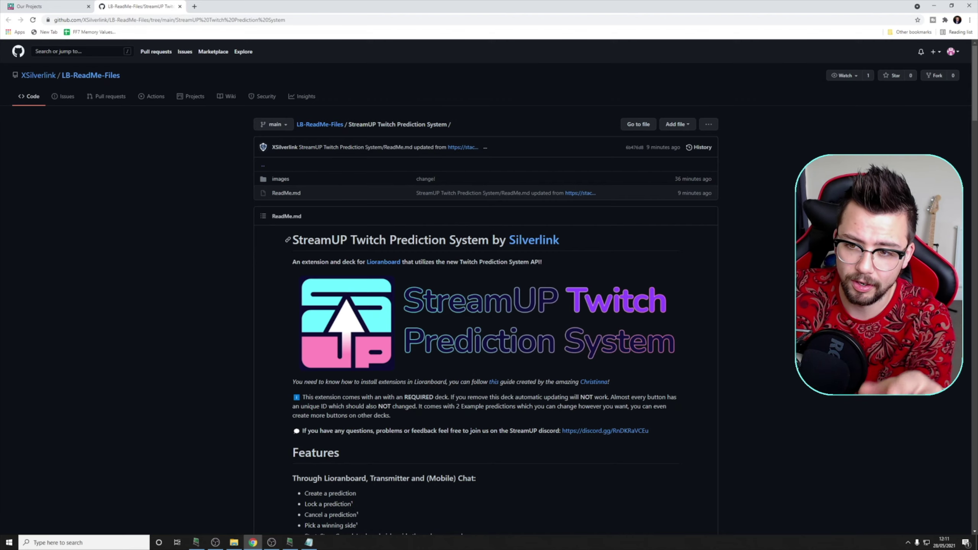
# Read further down, highlighting the prediction features list, then return to the page top
pyautogui.scroll(-10, 474, 243)
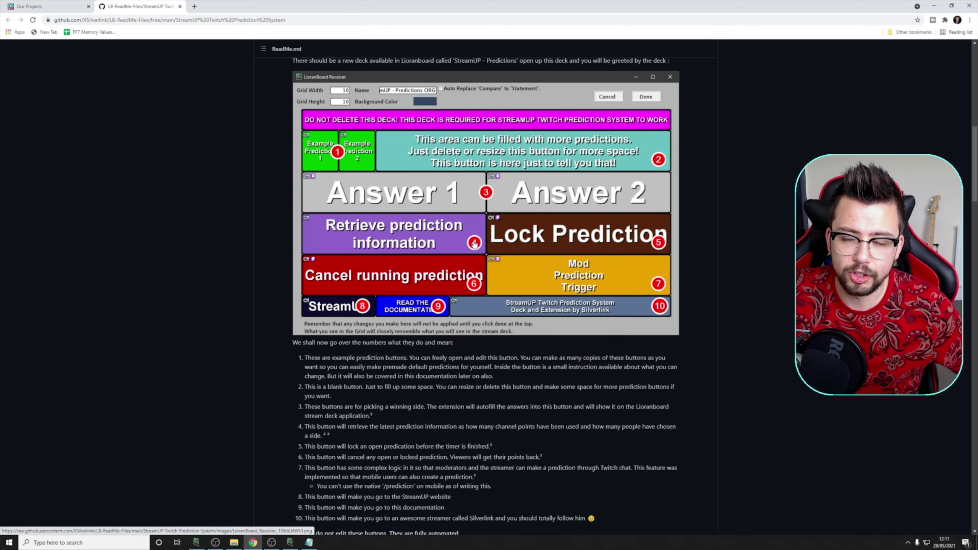
pyautogui.scroll(-10, 475, 243)
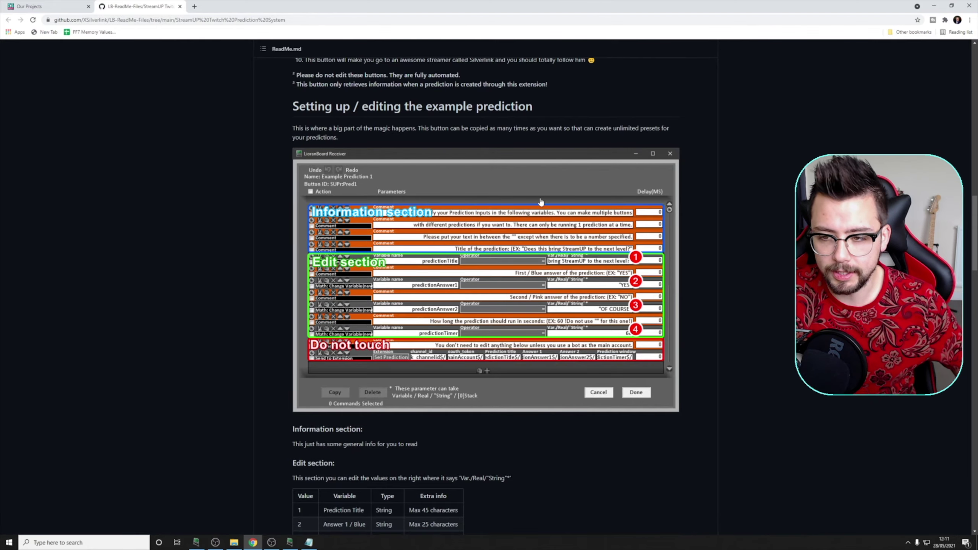
pyautogui.scroll(-15, 517, 239)
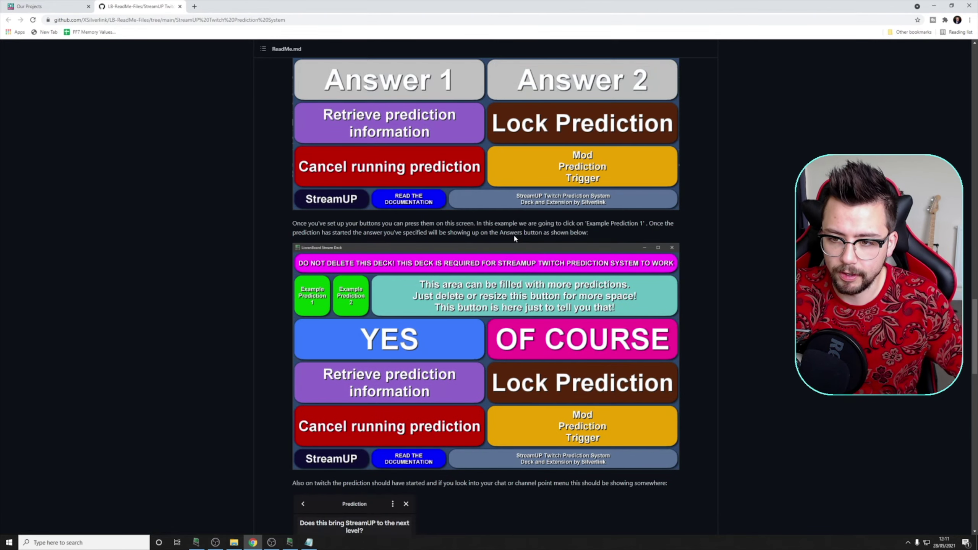
pyautogui.scroll(-11, 514, 237)
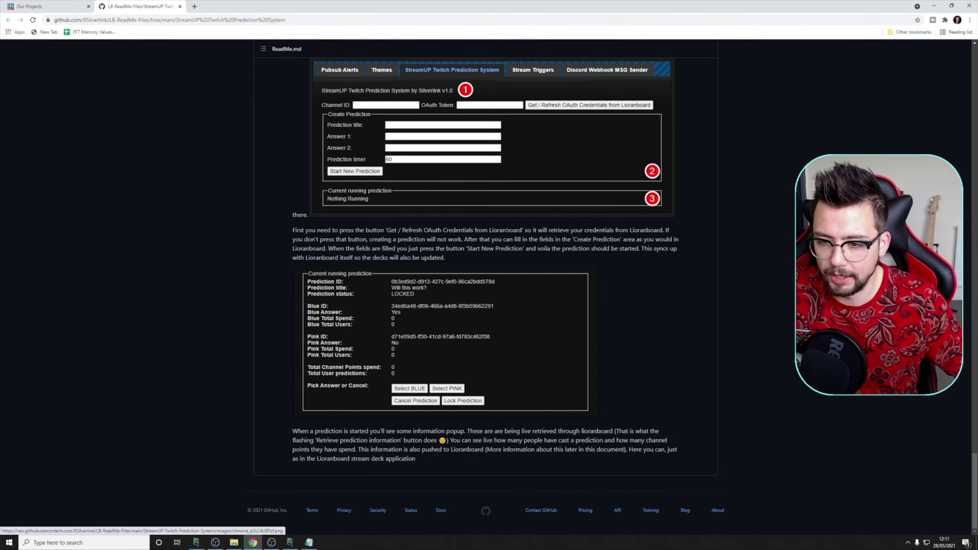
pyautogui.scroll(5, 510, 235)
pyautogui.scroll(20, 510, 234)
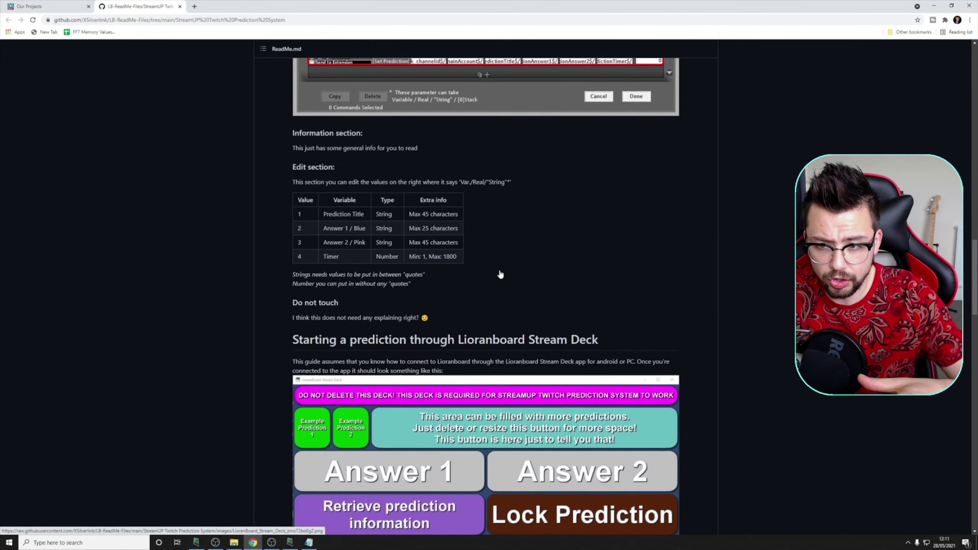
pyautogui.scroll(15, 500, 274)
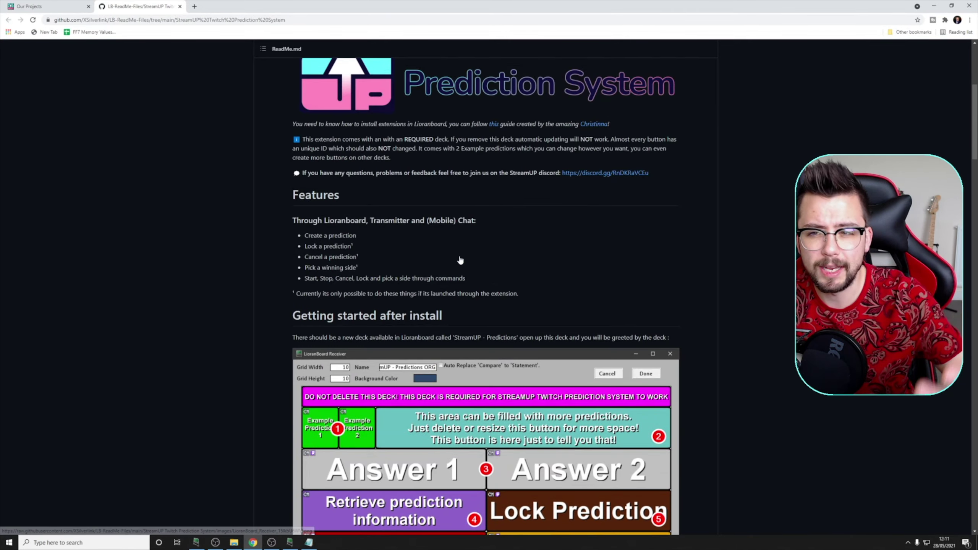
pyautogui.scroll(-5, 455, 278)
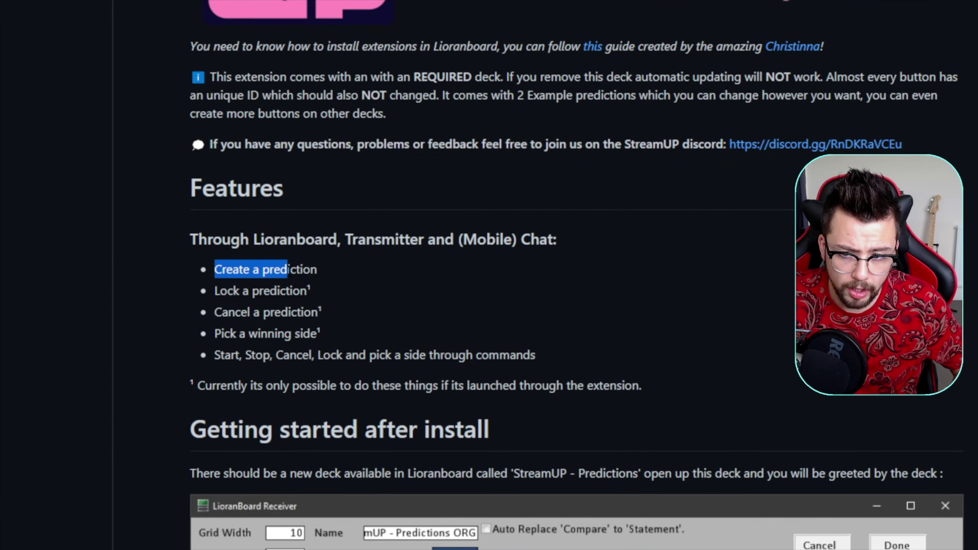
pyautogui.moveTo(287, 269); pyautogui.dragTo(261, 334)
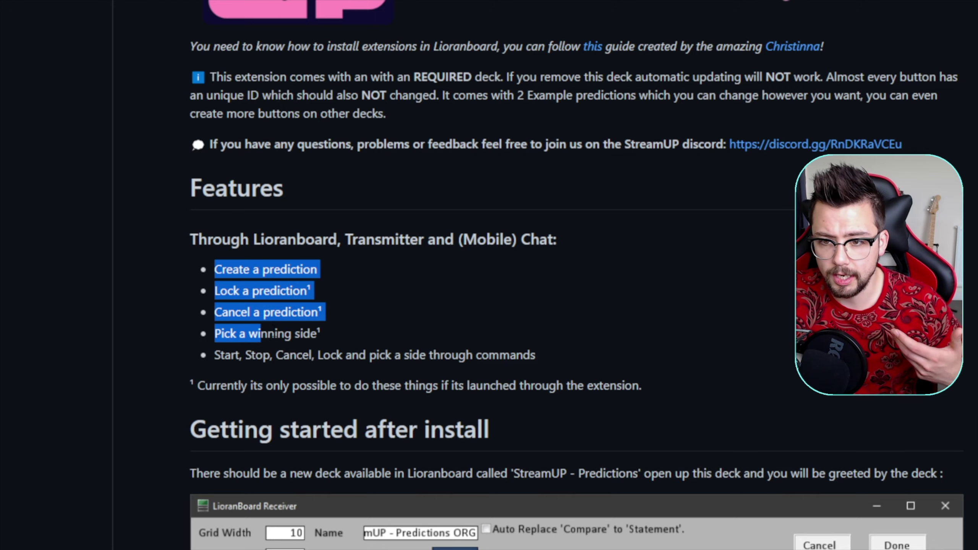
pyautogui.click(294, 331)
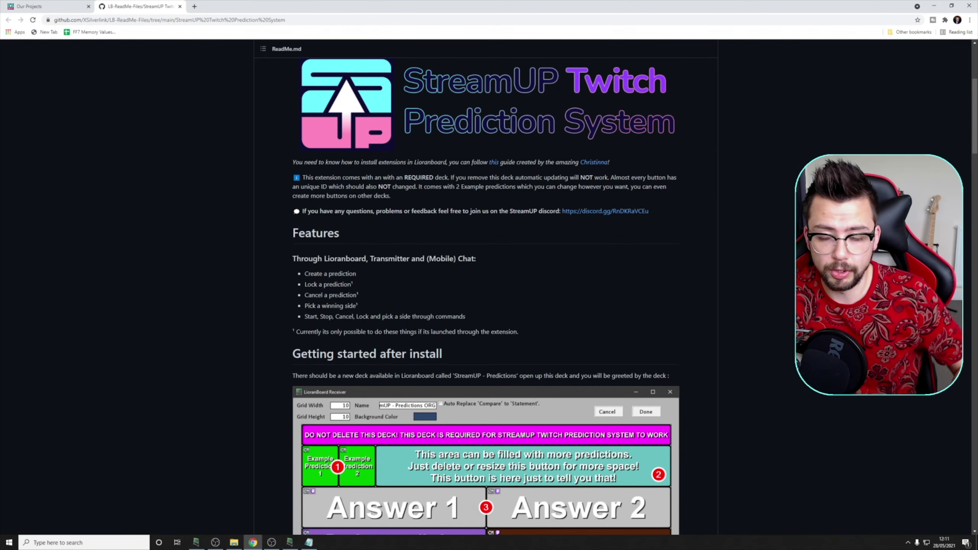
pyautogui.scroll(5, 467, 280)
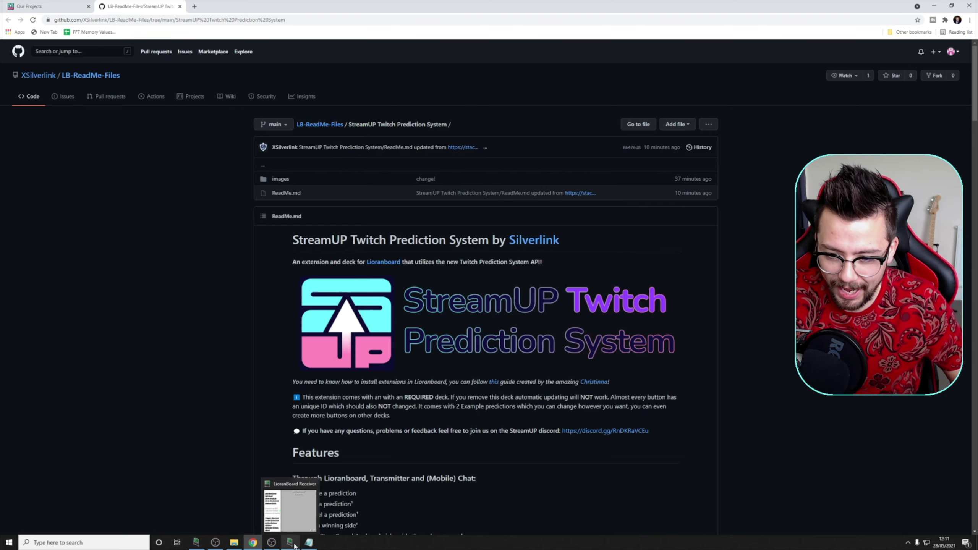
# Bring OBS Studio and LioranBoard Receiver forward and open 'Link your Twitch'
pyautogui.click(270, 543)
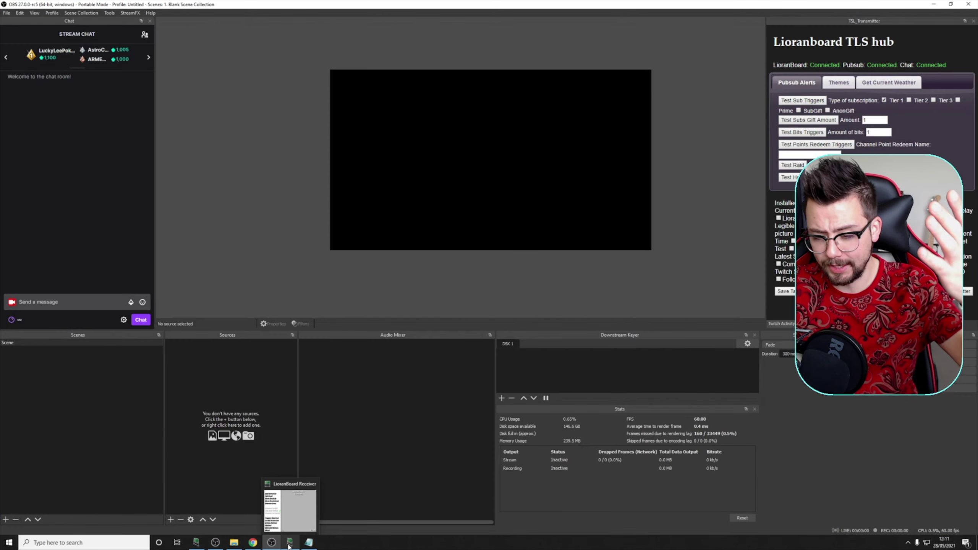
pyautogui.click(289, 547)
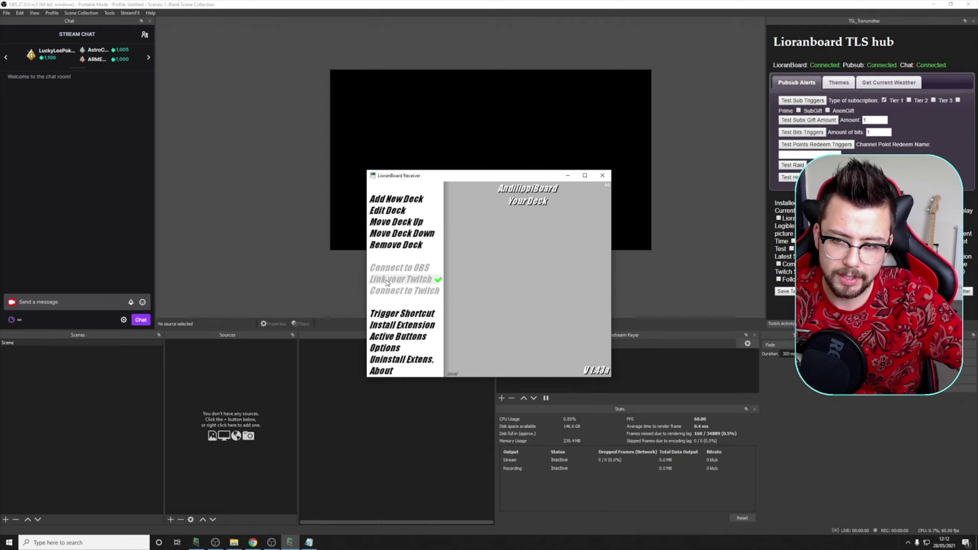
pyautogui.click(388, 282)
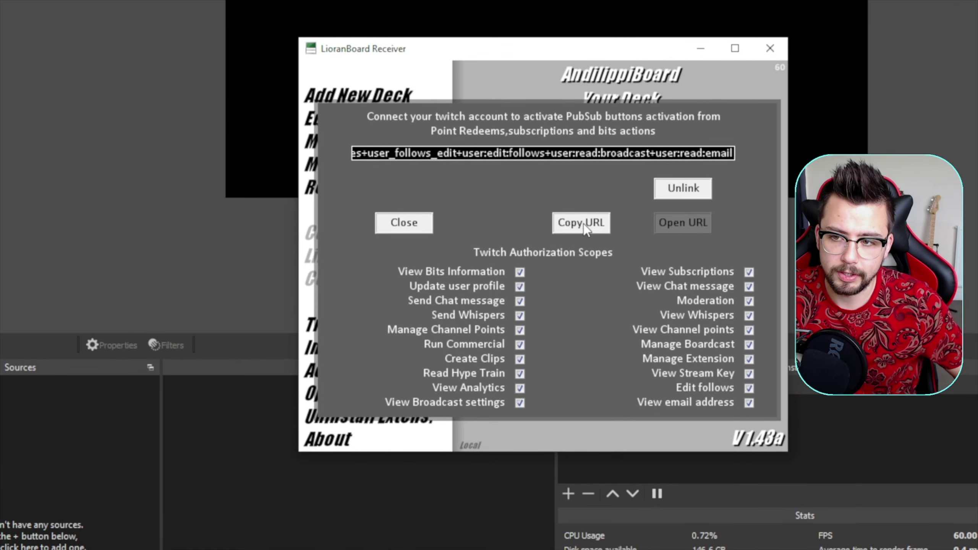
# Copy the Twitch authorization URL from the connect dialog
pyautogui.click(586, 230)
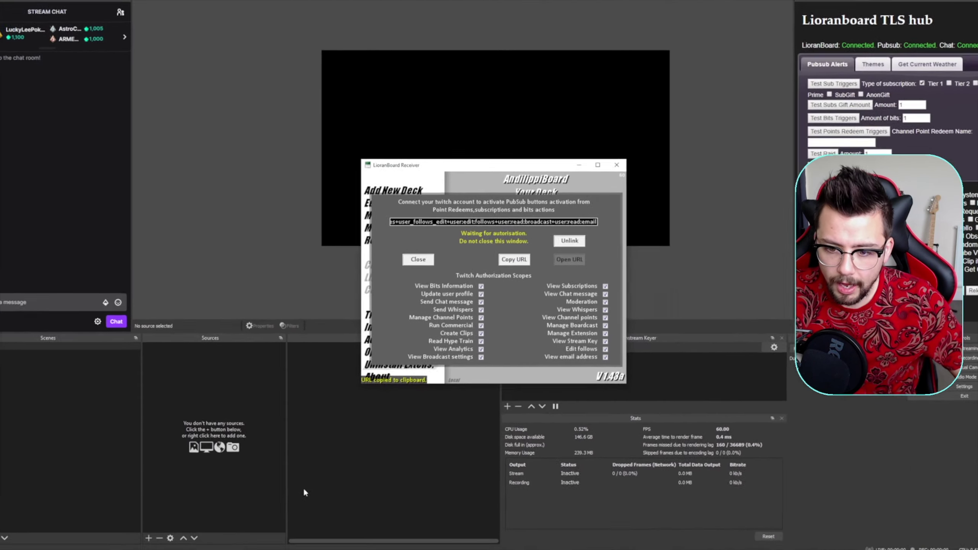
# Paste the Twitch authorization URL into a new Chrome tab
pyautogui.click(252, 542)
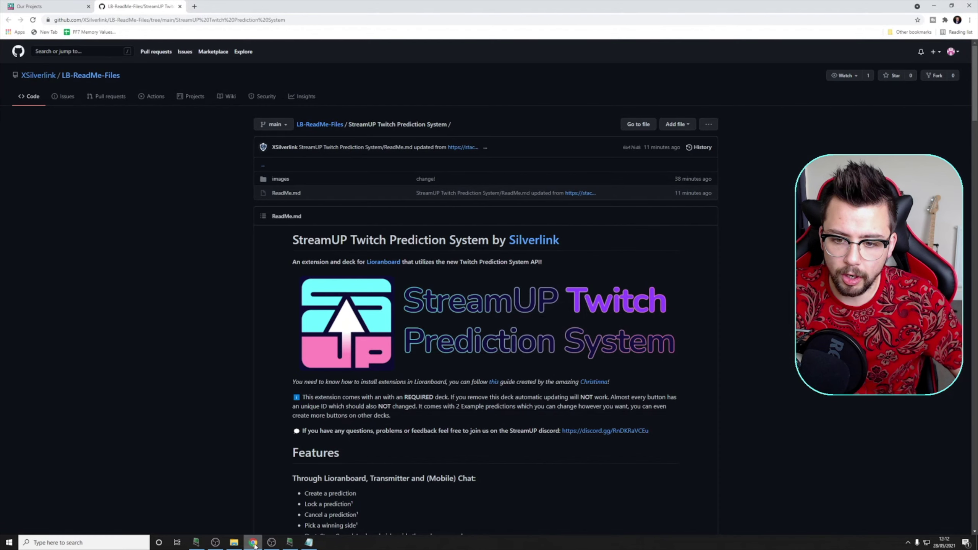
pyautogui.click(195, 6)
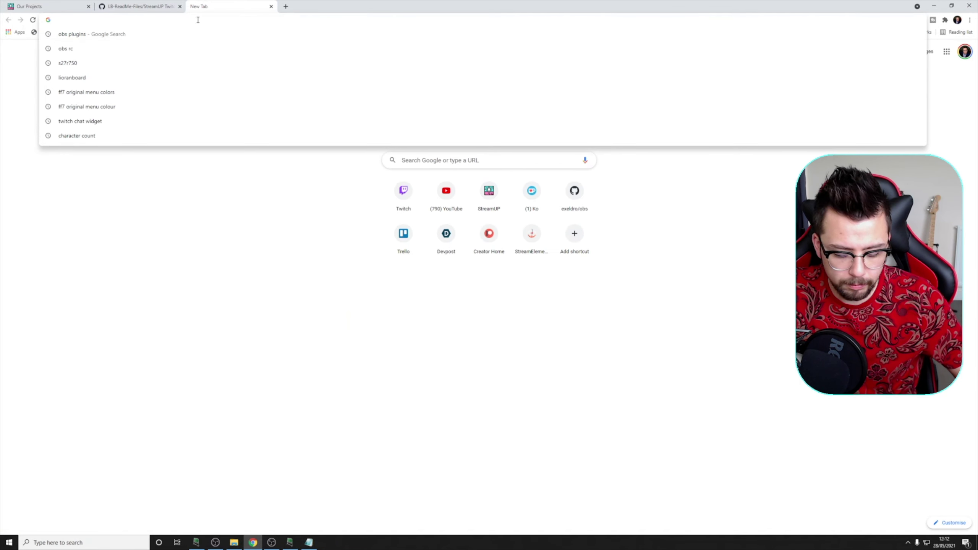
pyautogui.hotkey('ctrl', 'v')
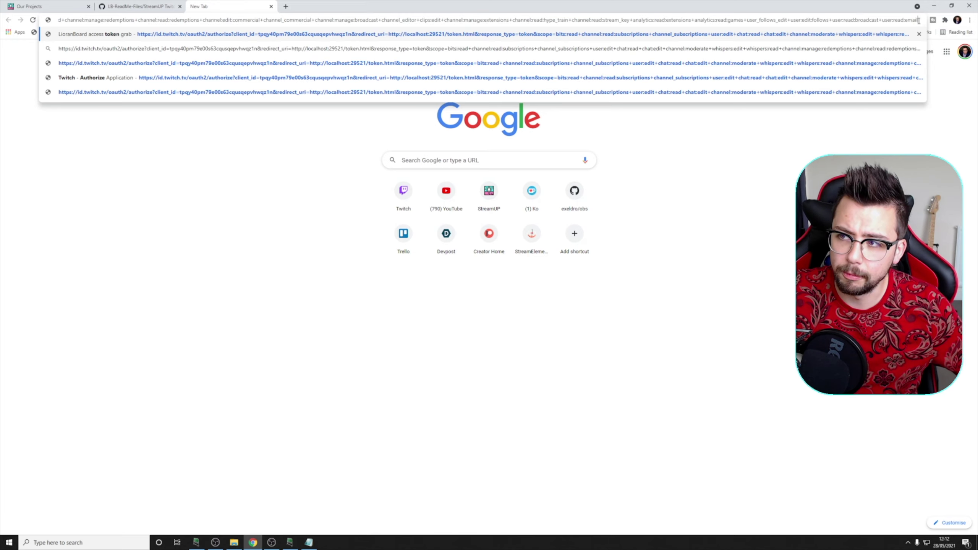
# Append the channel:manage:predictions and channel:read:predictions scopes from Notepad and load the URL
pyautogui.click(316, 545)
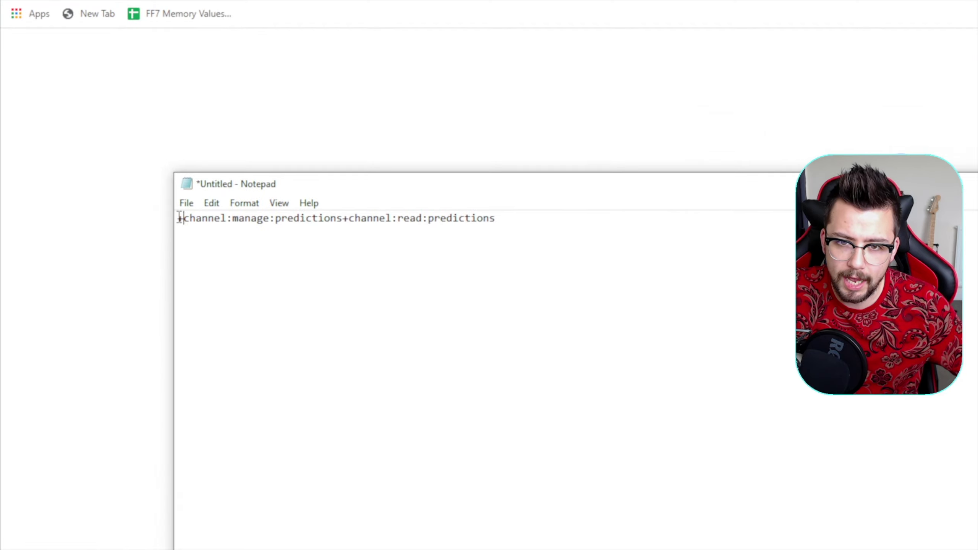
pyautogui.moveTo(179, 217); pyautogui.dragTo(512, 223)
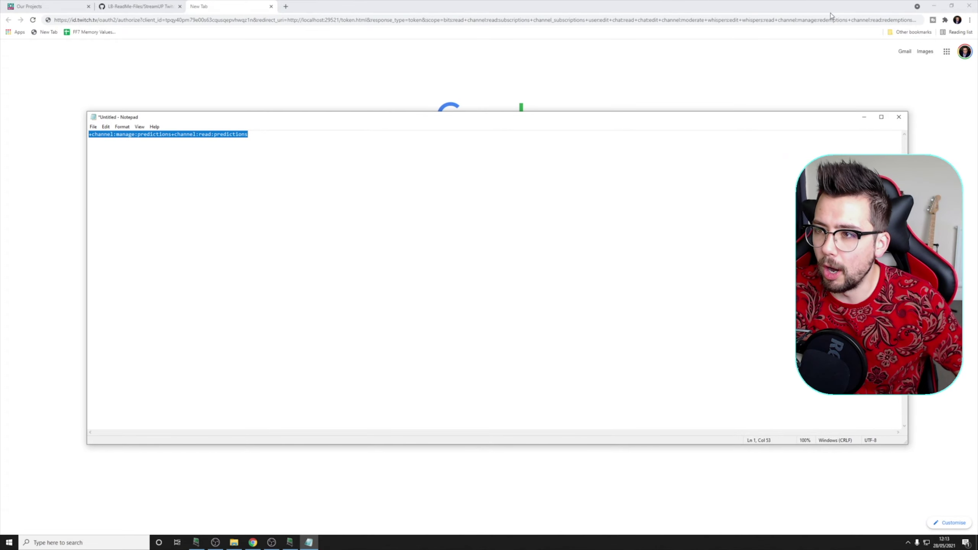
pyautogui.moveTo(882, 20); pyautogui.dragTo(958, 21)
pyautogui.click(899, 20)
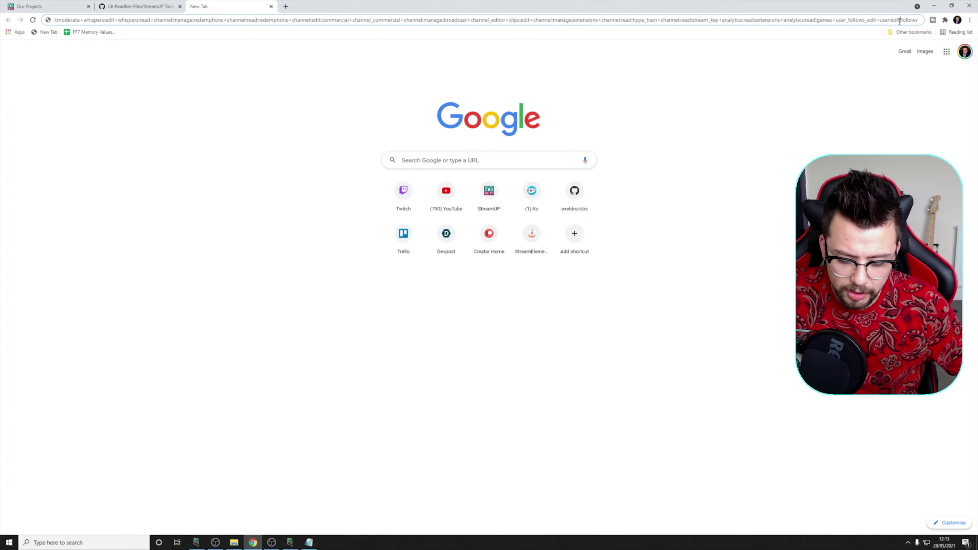
pyautogui.hotkey('ctrl', 'v')
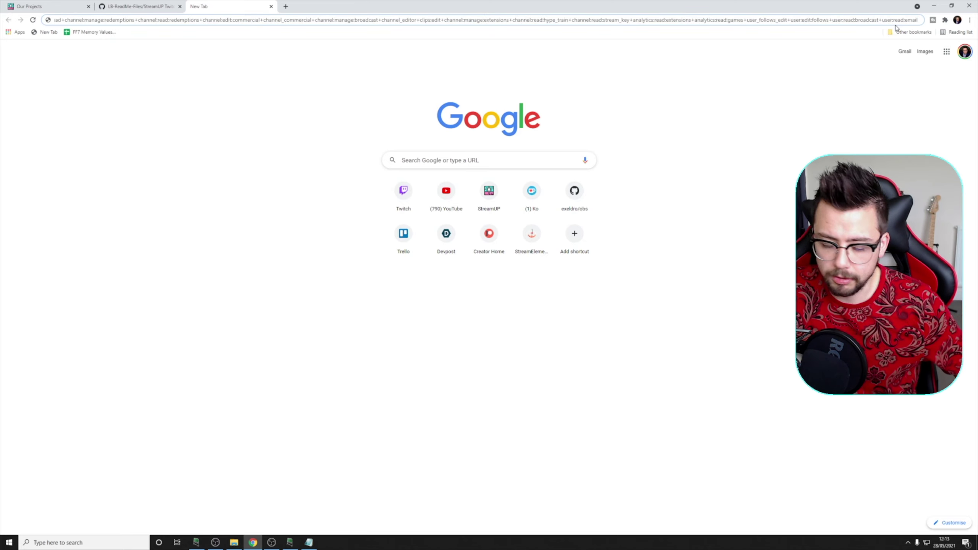
pyautogui.hotkey('ctrl', 'v')
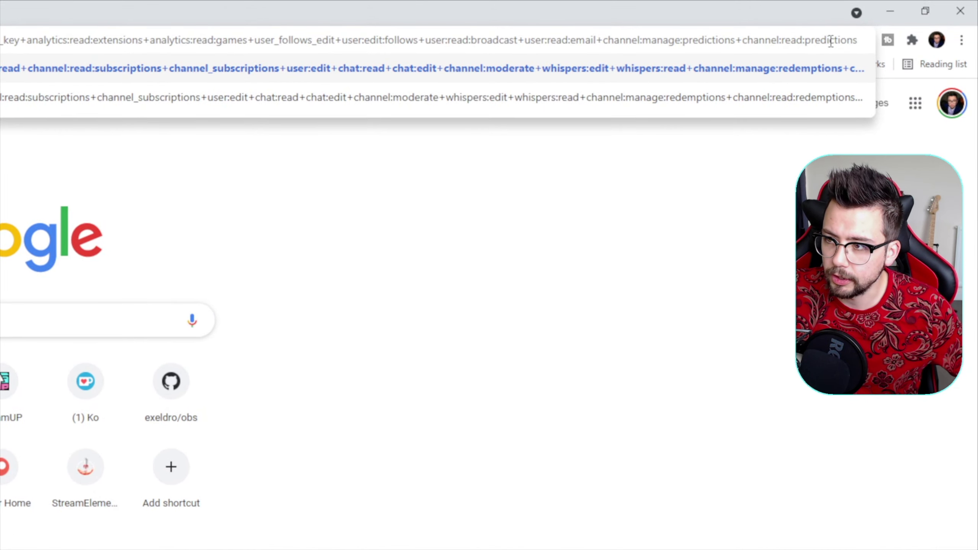
pyautogui.press('Return')
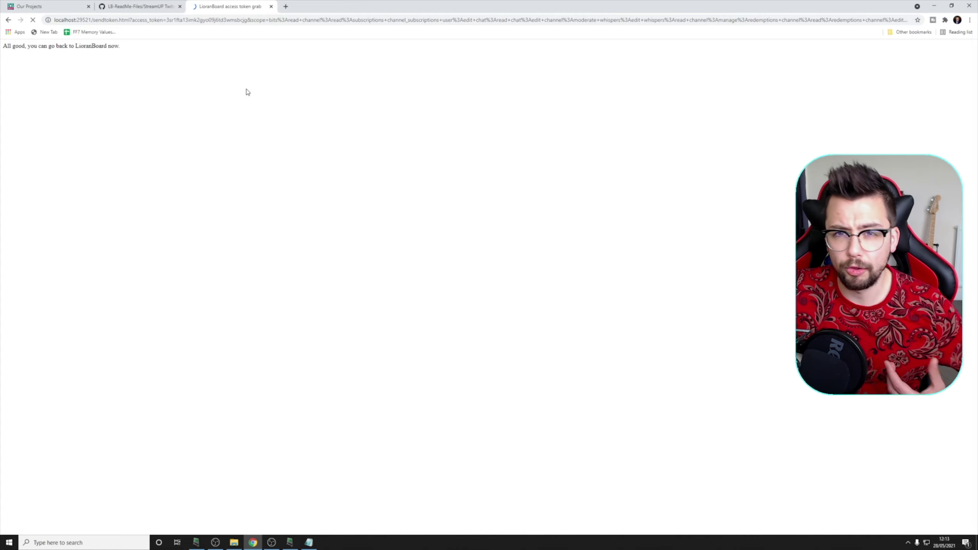
# Close the LioranBoard token confirmation tab and then LioranBoard's Twitch connect dialog
pyautogui.moveTo(10, 46); pyautogui.dragTo(92, 46)
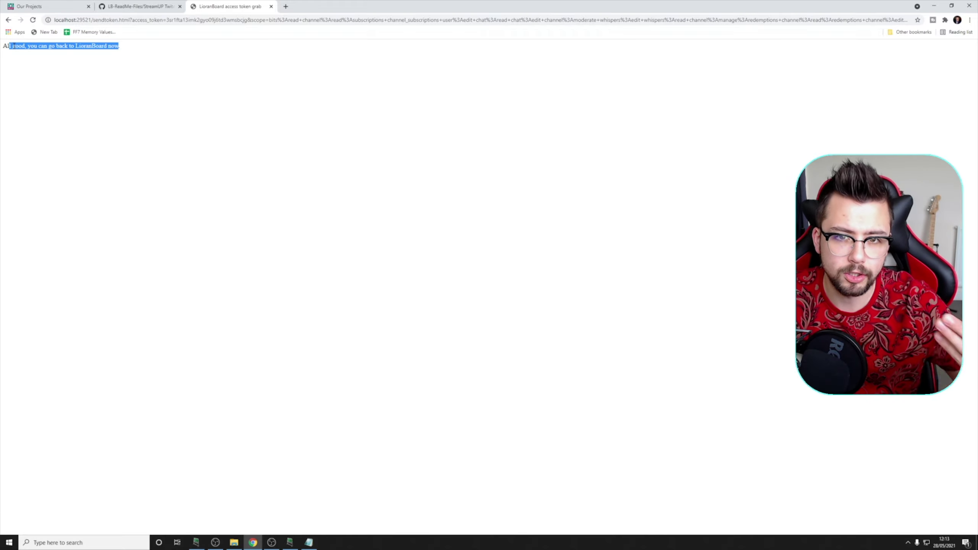
pyautogui.click(272, 6)
pyautogui.click(290, 543)
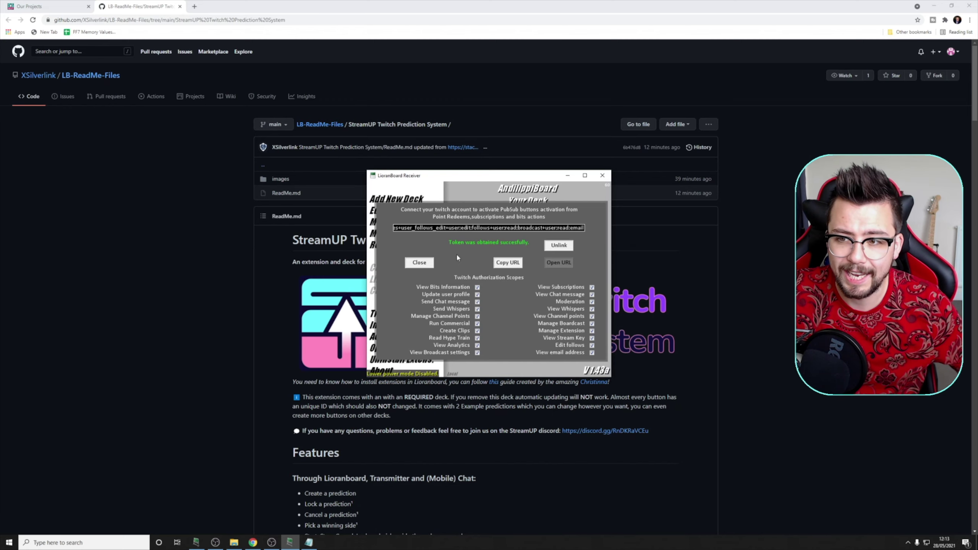
pyautogui.click(420, 263)
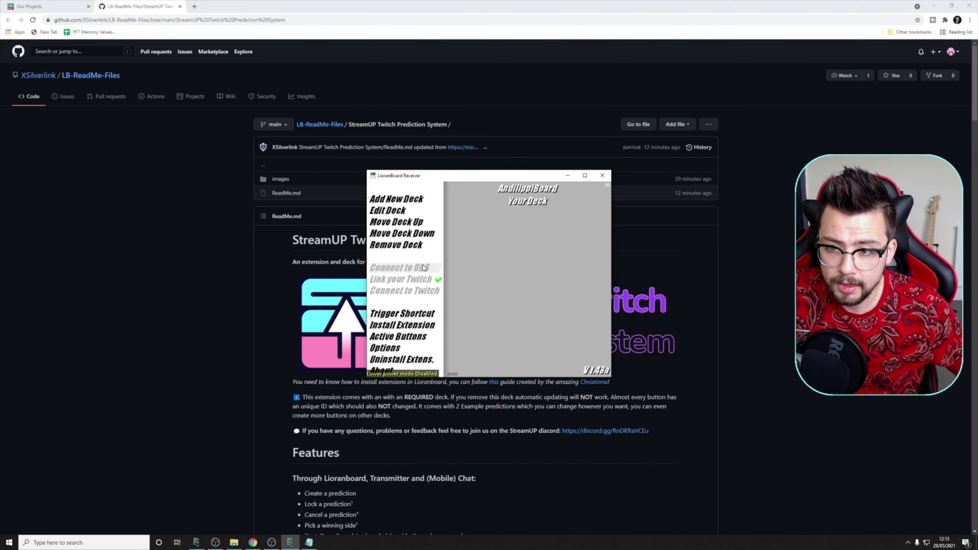
# Install StreamUP-Twitch-Prediction-System.lbe from the LioranBoard-Receiver-PC- Ext folder
pyautogui.click(271, 542)
pyautogui.moveTo(287, 546)
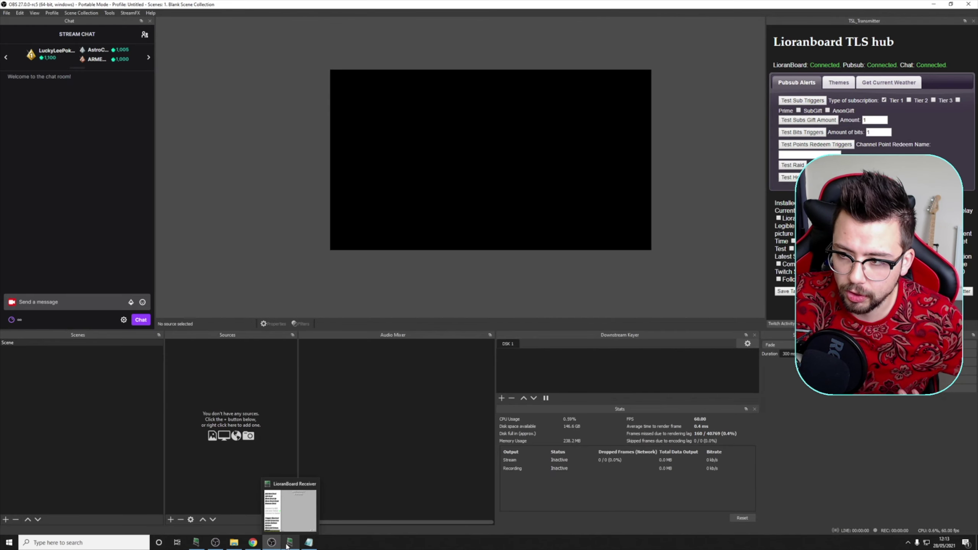
pyautogui.click(287, 546)
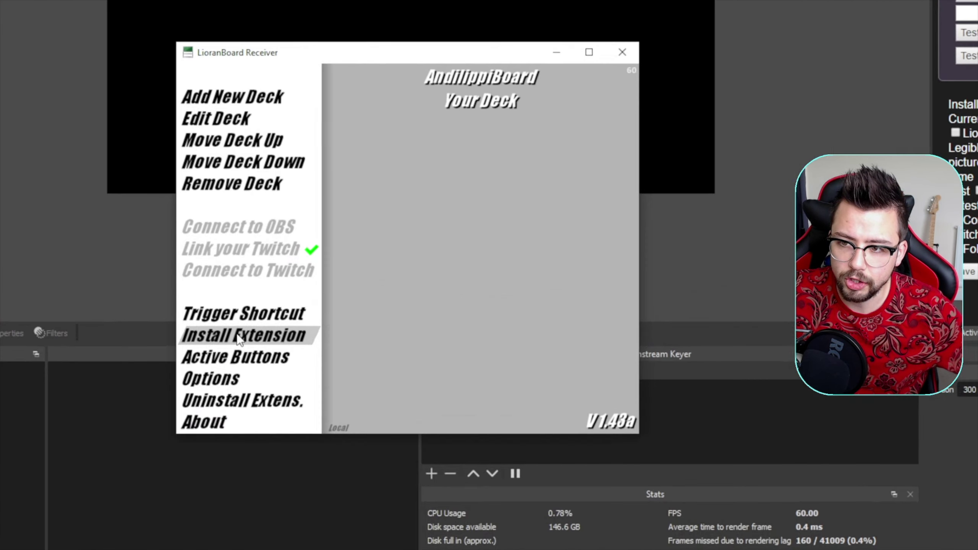
pyautogui.click(393, 332)
pyautogui.click(501, 293)
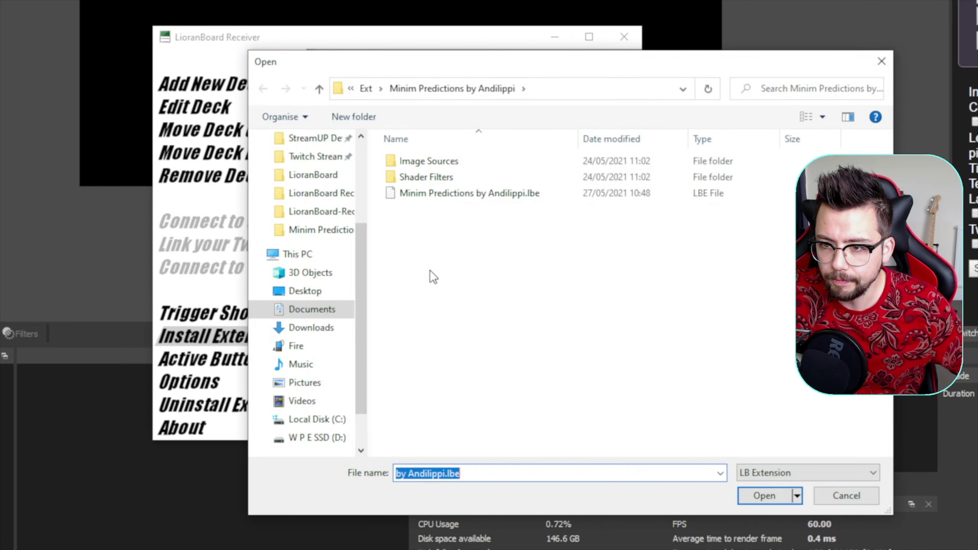
pyautogui.scroll(2, 308, 292)
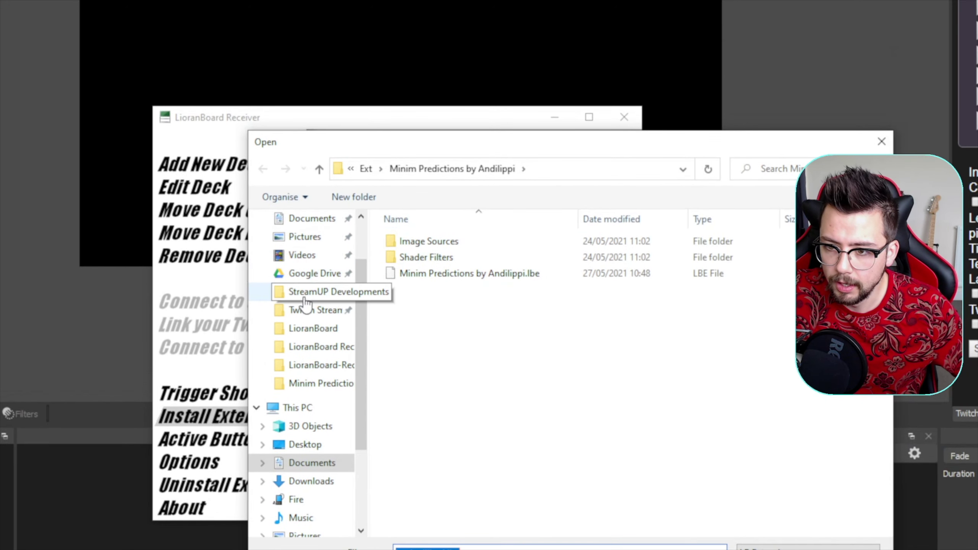
pyautogui.click(306, 297)
pyautogui.doubleClick(421, 241)
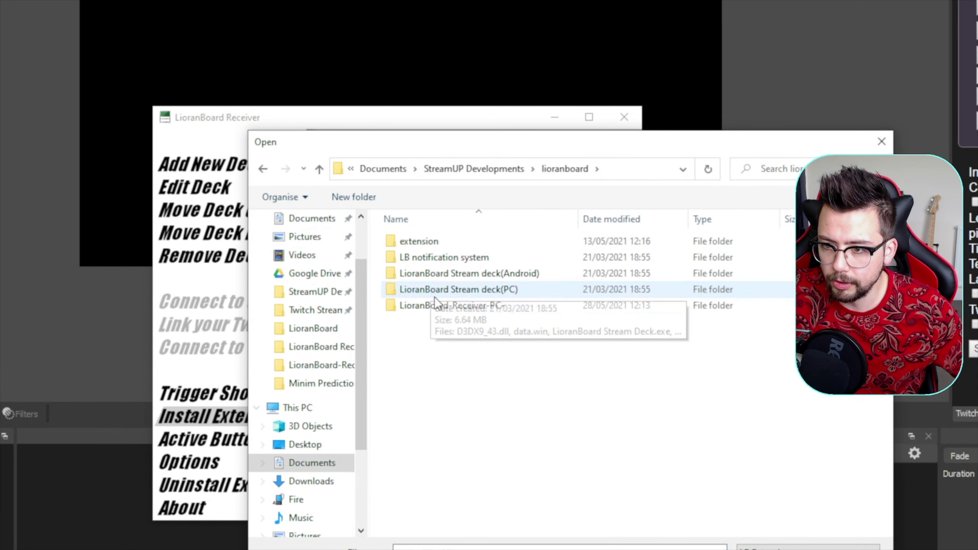
pyautogui.doubleClick(437, 304)
pyautogui.doubleClick(407, 242)
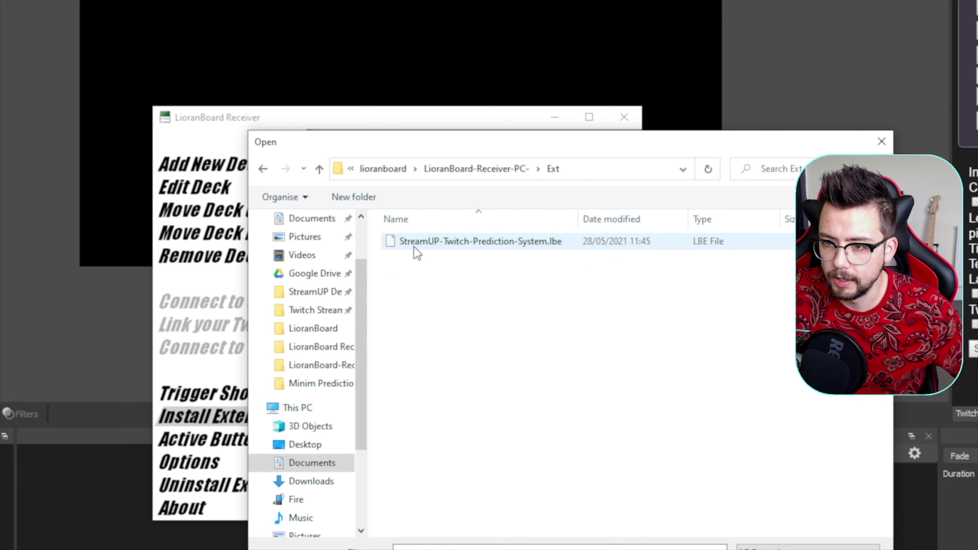
pyautogui.doubleClick(454, 243)
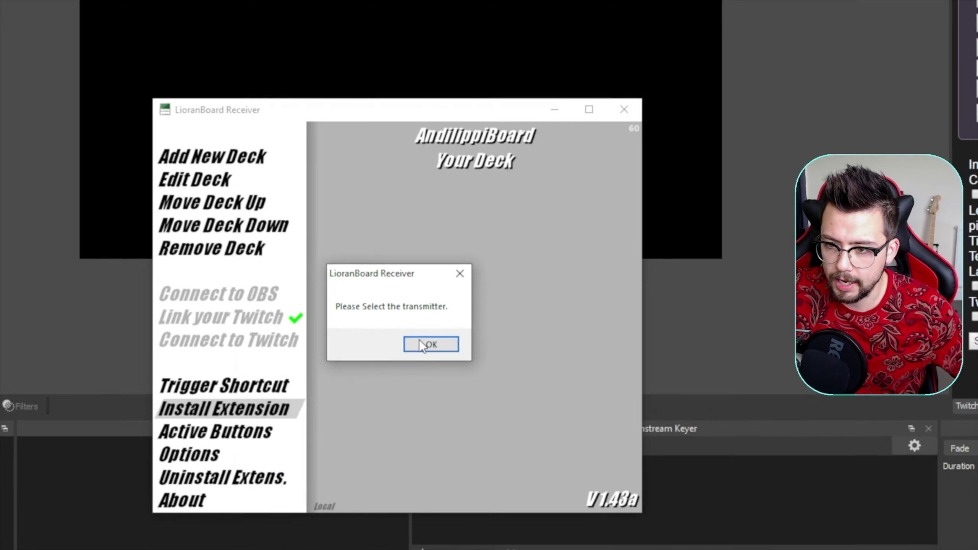
# Save tsl_transmitter.html over the existing file and confirm reinstalling the prediction extension
pyautogui.click(428, 339)
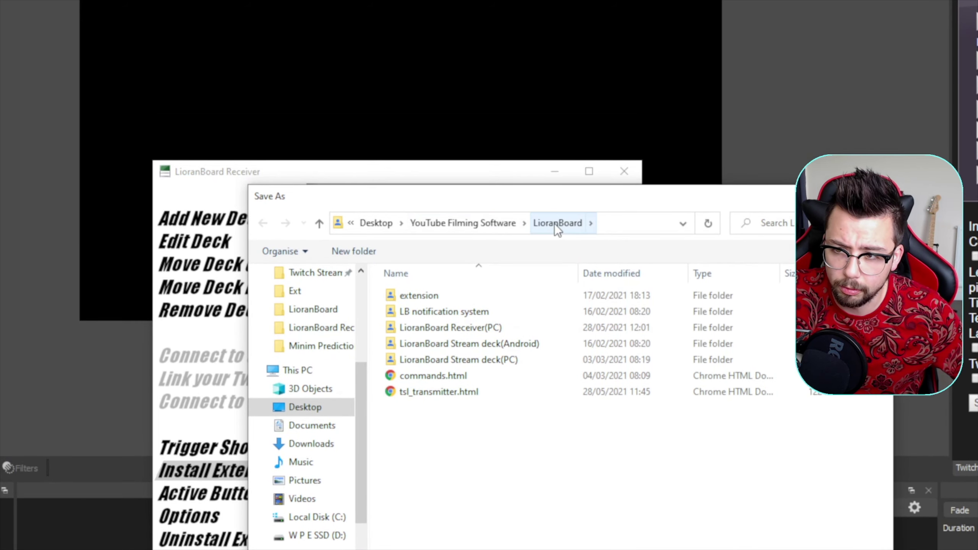
pyautogui.scroll(2, 333, 274)
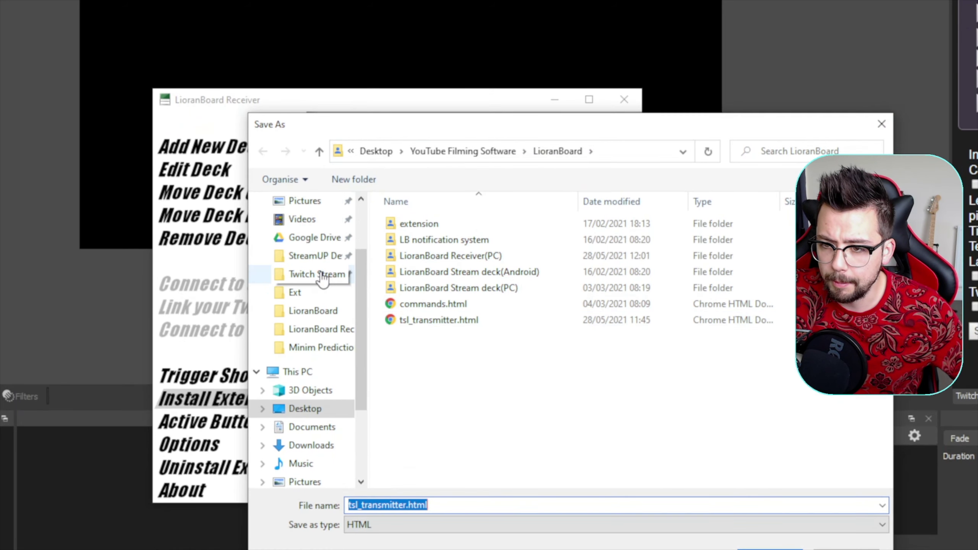
pyautogui.click(308, 256)
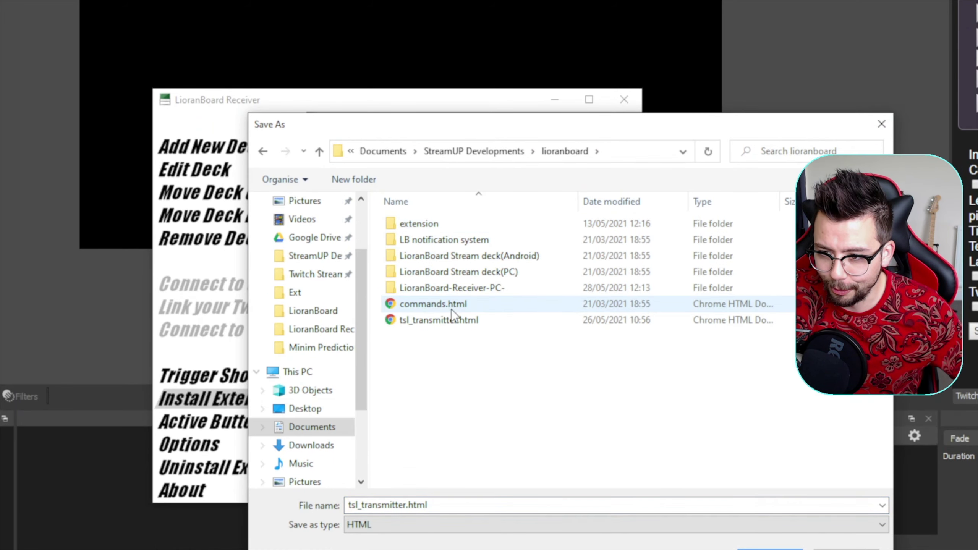
pyautogui.doubleClick(451, 319)
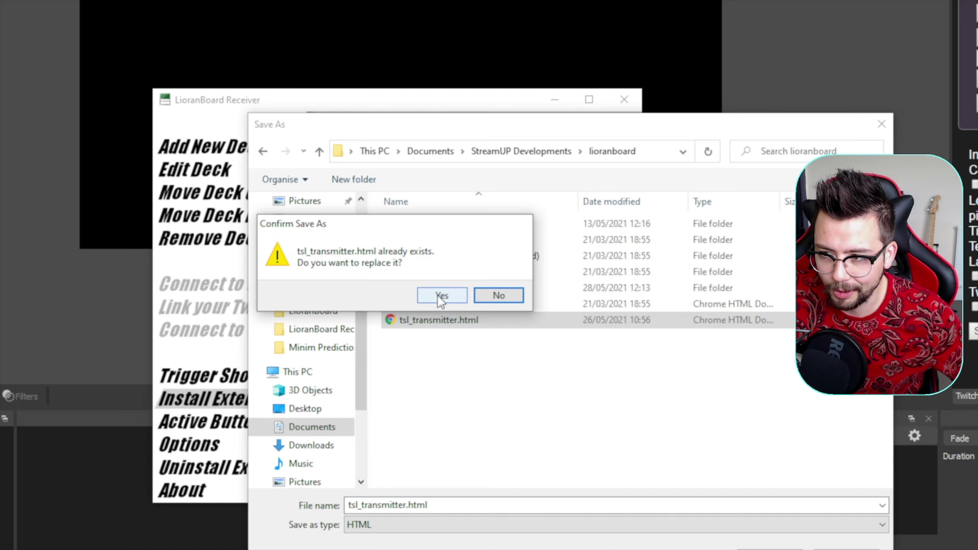
pyautogui.click(439, 297)
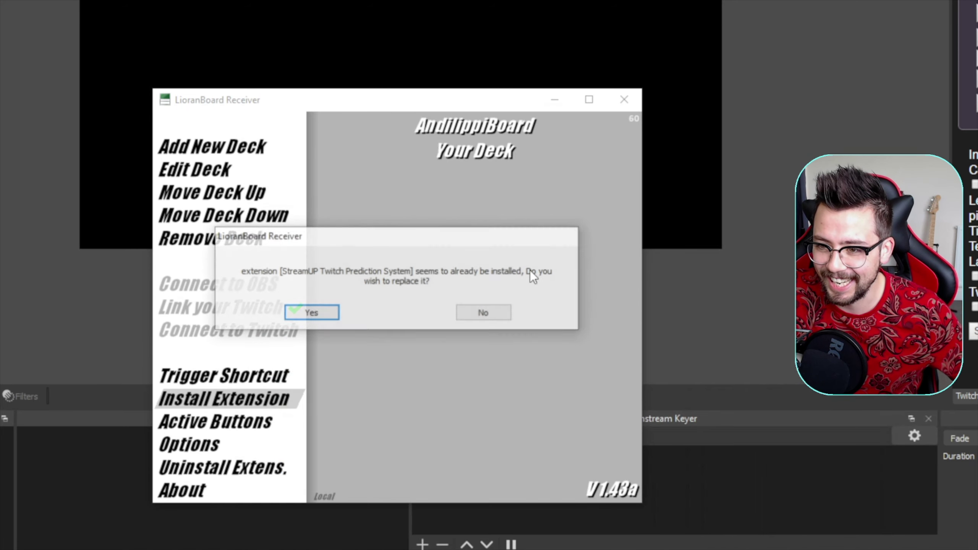
pyautogui.click(321, 315)
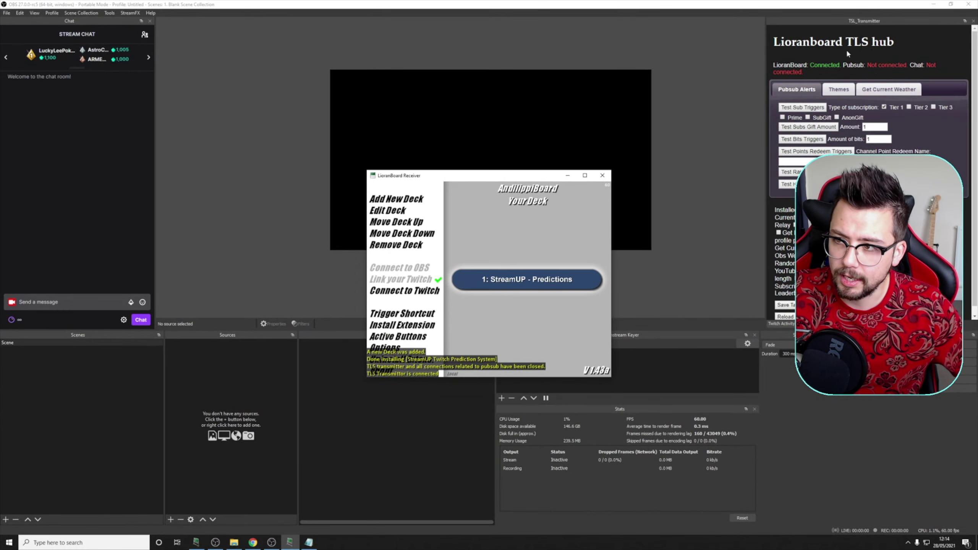
# Connect LioranBoard to Twitch and rename the TSL_Transmitter custom browser dock to '/'
pyautogui.click(418, 295)
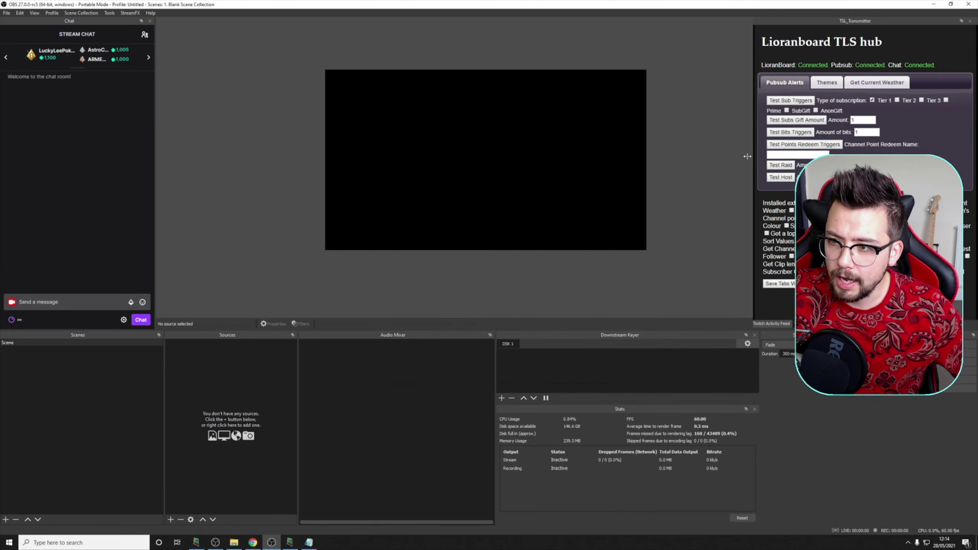
pyautogui.click(969, 230)
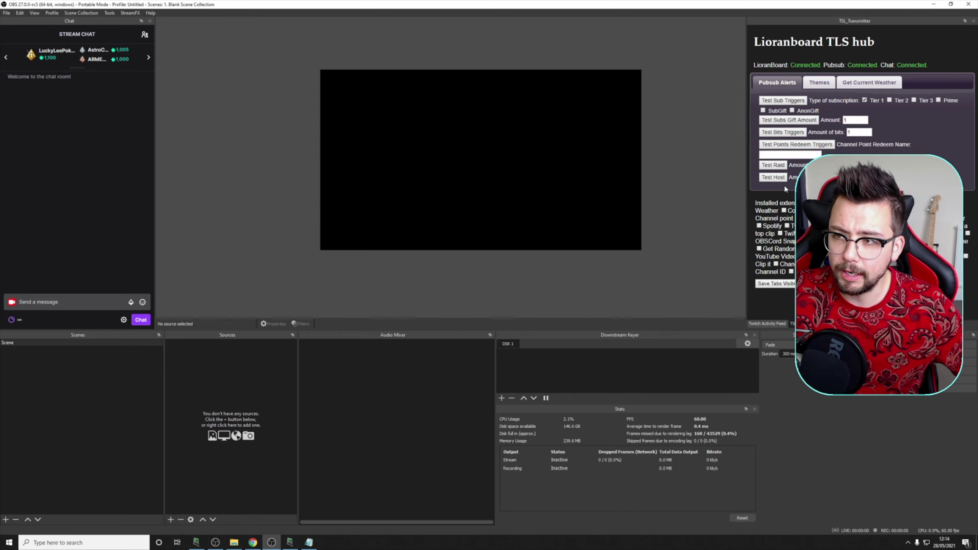
pyautogui.click(35, 13)
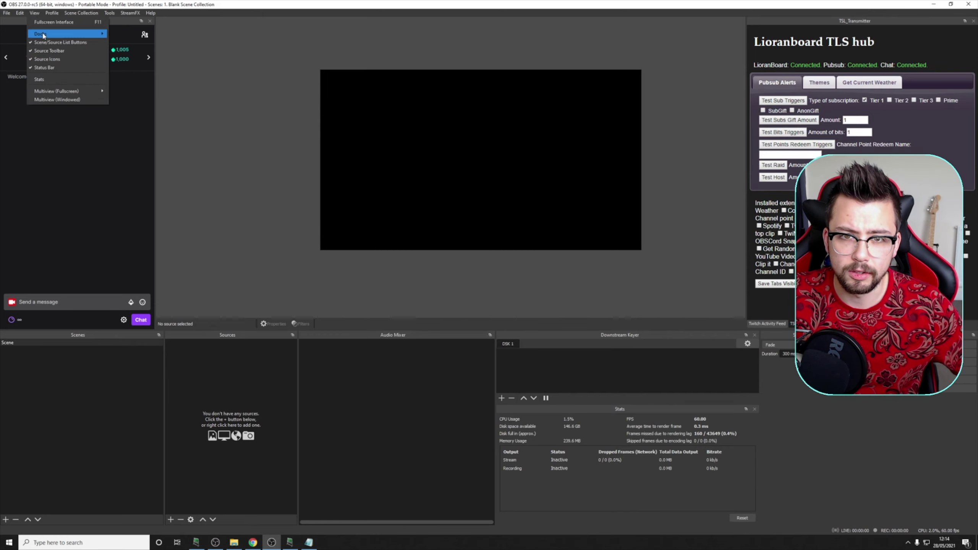
pyautogui.moveTo(90, 36)
pyautogui.click(131, 54)
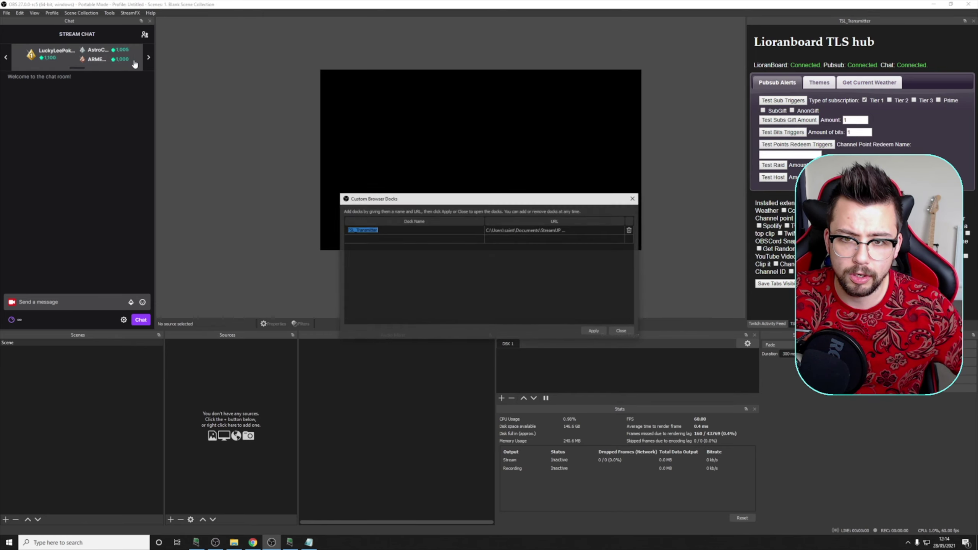
pyautogui.press('BackSpace')
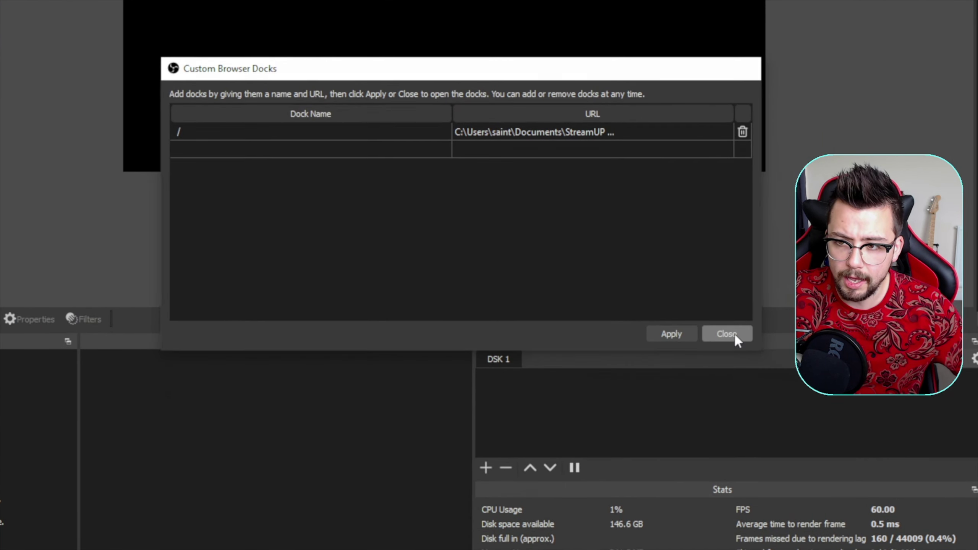
pyautogui.click(761, 424)
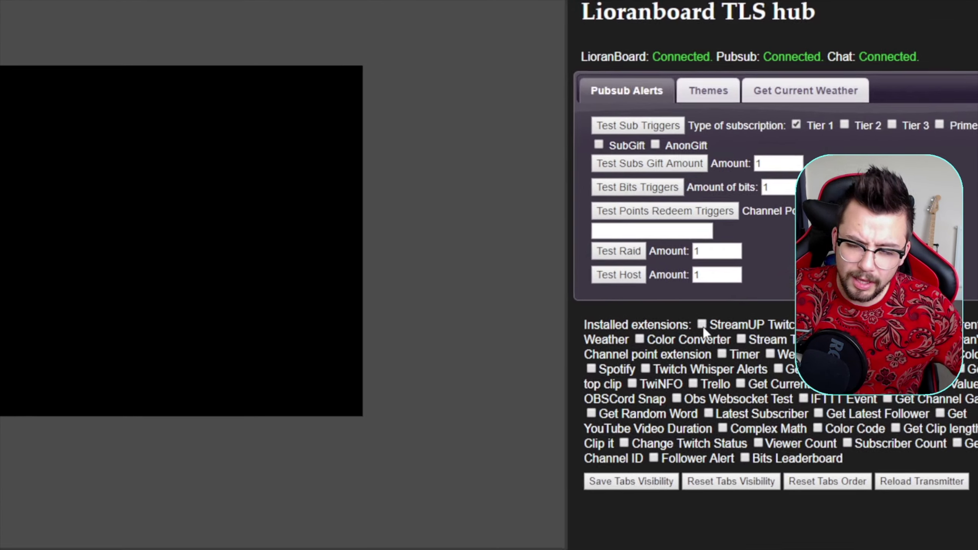
# Tick StreamUP Twitch Prediction System in the TLS hub and fetch its channel ID and OAuth token
pyautogui.tripleClick(726, 328)
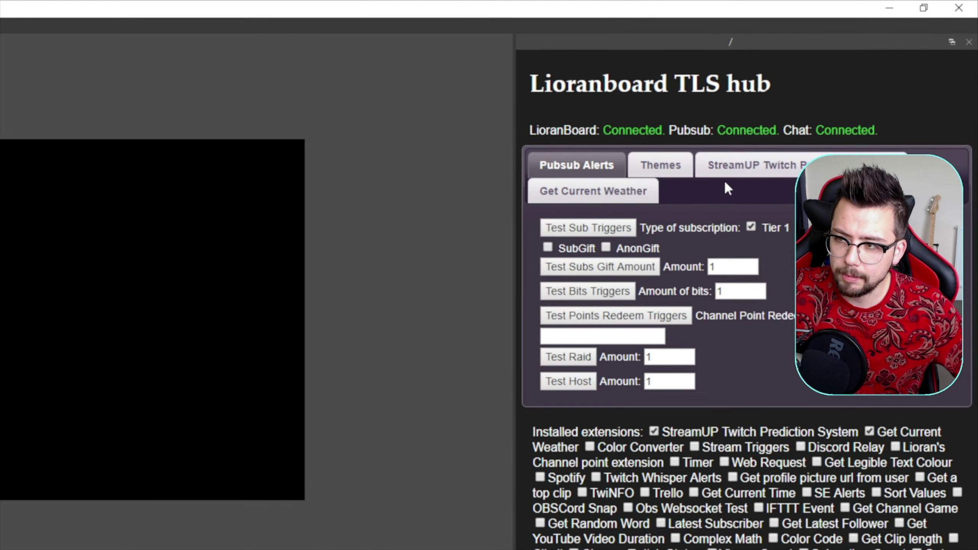
pyautogui.click(740, 90)
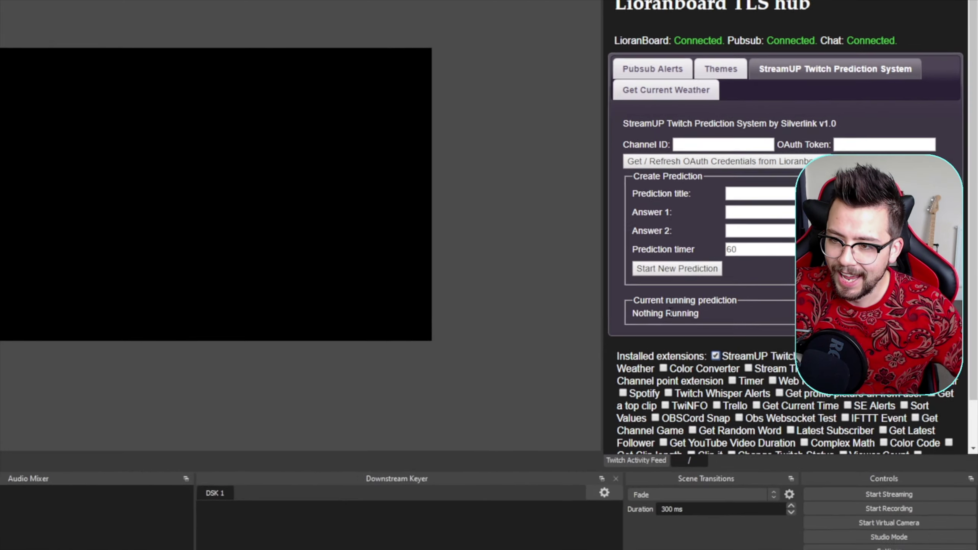
pyautogui.click(290, 542)
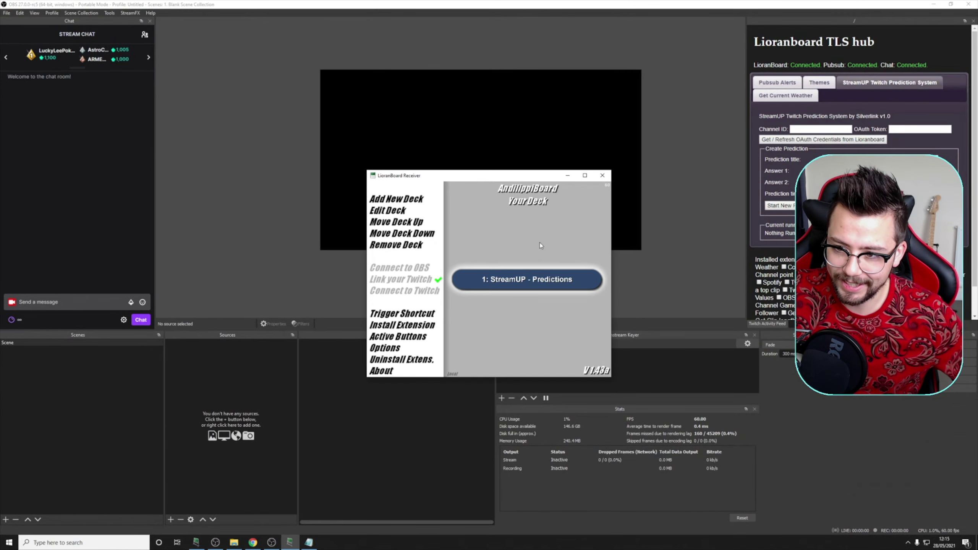
pyautogui.click(776, 141)
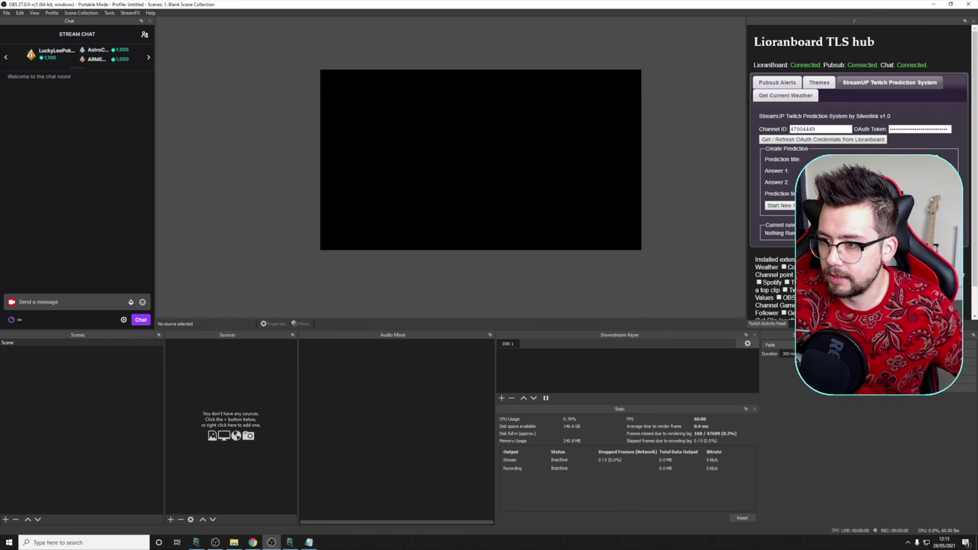
# Start the 60-second 'This is a test' prediction and check its answers in chat
pyautogui.click(782, 206)
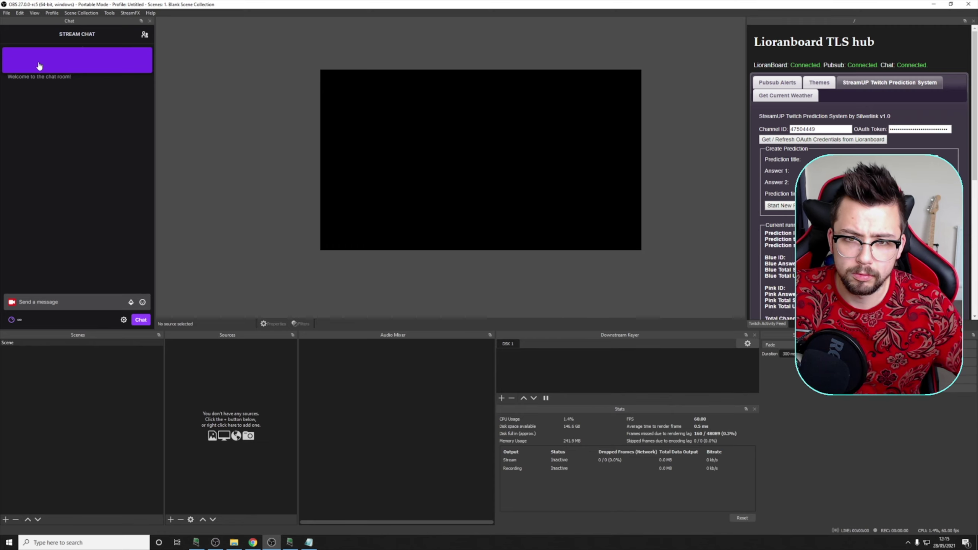
pyautogui.click(47, 229)
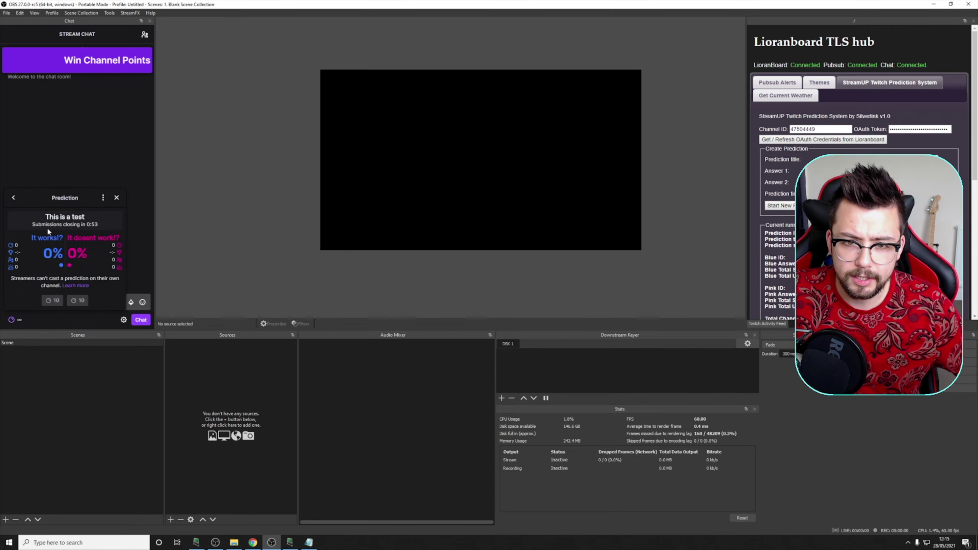
pyautogui.moveTo(73, 237); pyautogui.dragTo(114, 238)
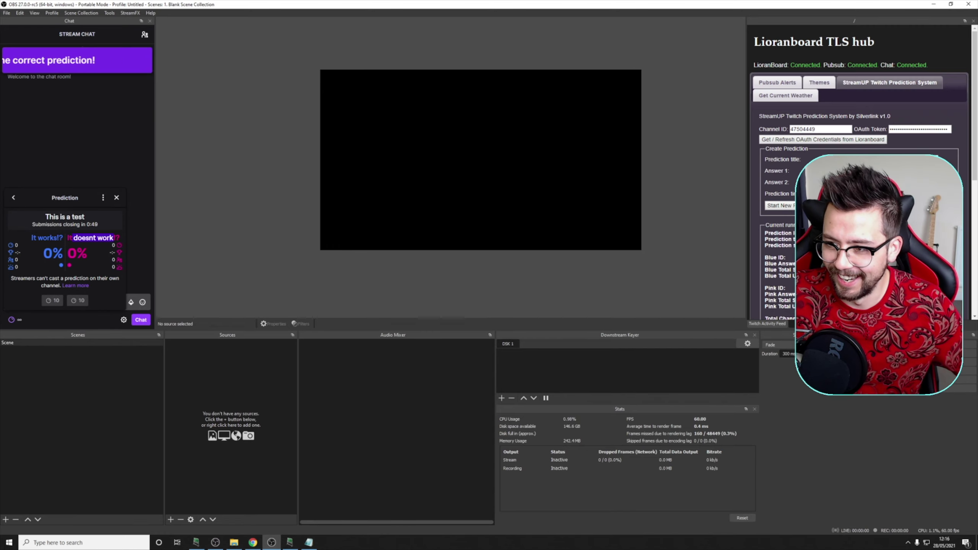
pyautogui.scroll(-6, 815, 140)
pyautogui.scroll(3, 816, 140)
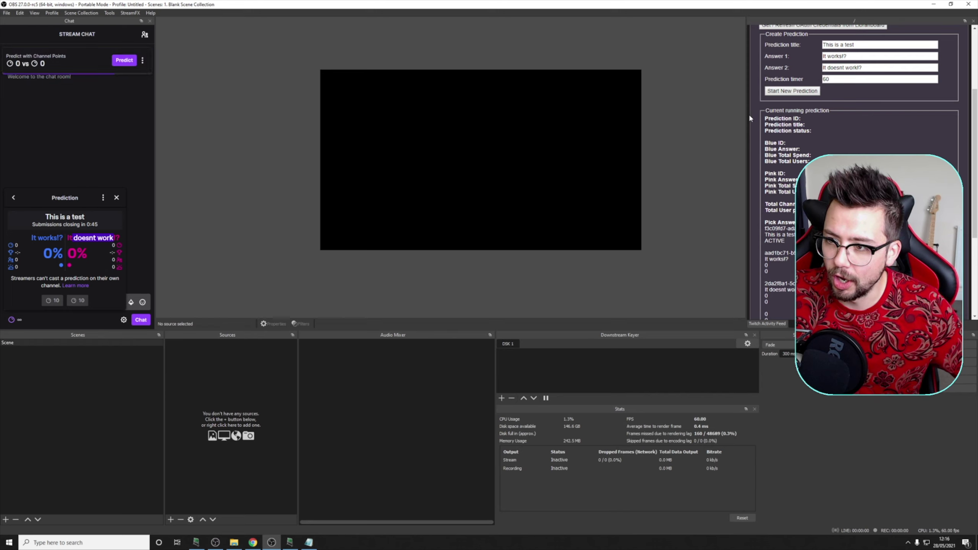
# Widen the TLS hub dock and read the prediction's ACTIVE status, Blue ID and user totals
pyautogui.moveTo(749, 113); pyautogui.dragTo(698, 115)
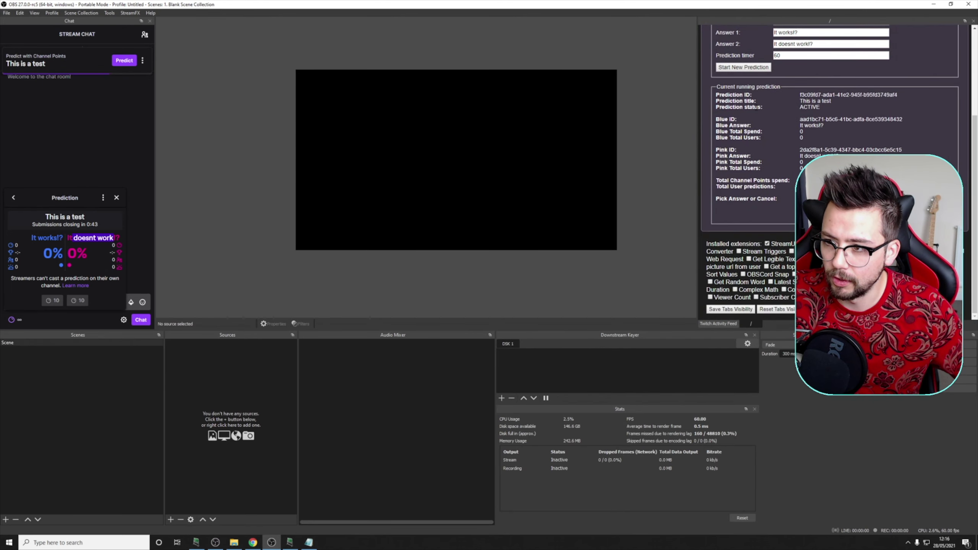
pyautogui.click(831, 92)
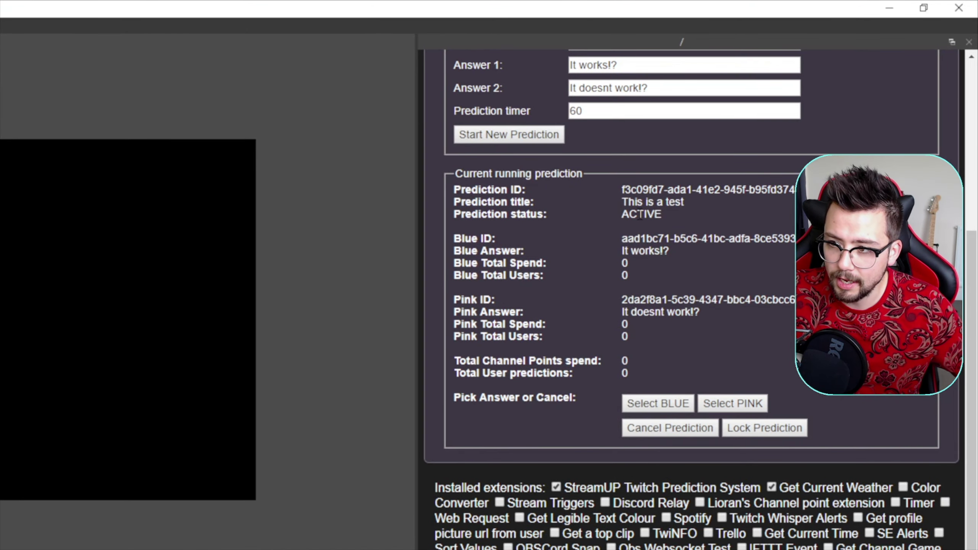
pyautogui.doubleClick(642, 214)
pyautogui.click(589, 234)
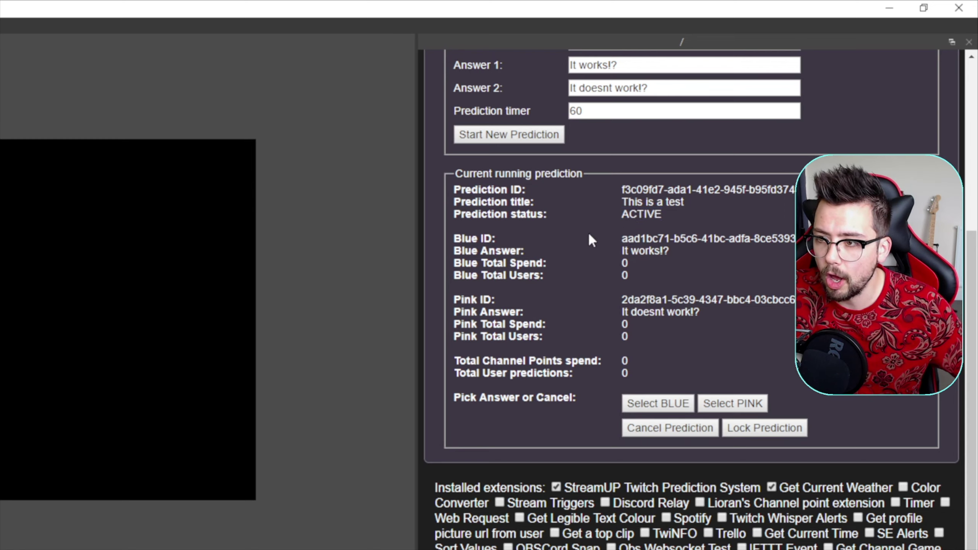
pyautogui.doubleClick(624, 239)
pyautogui.click(673, 233)
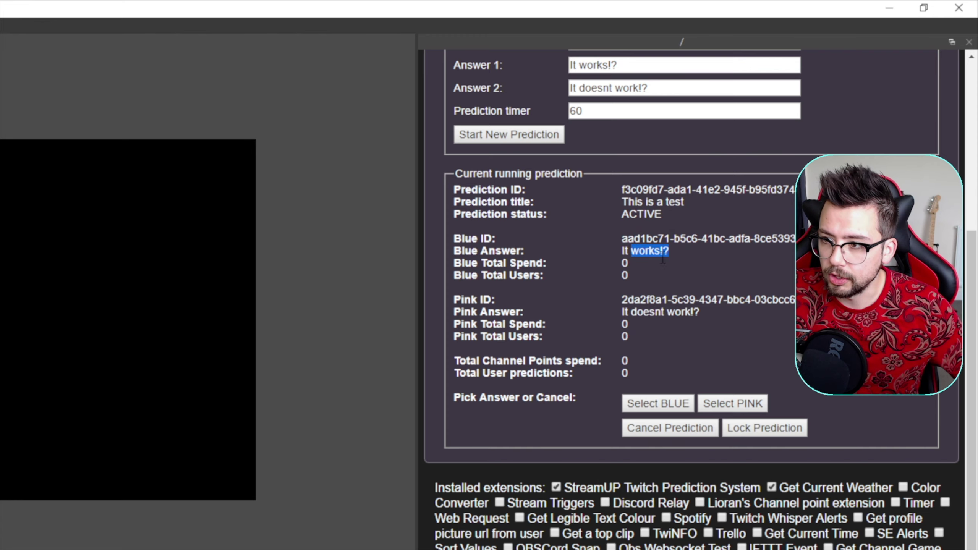
pyautogui.moveTo(599, 262); pyautogui.dragTo(630, 260)
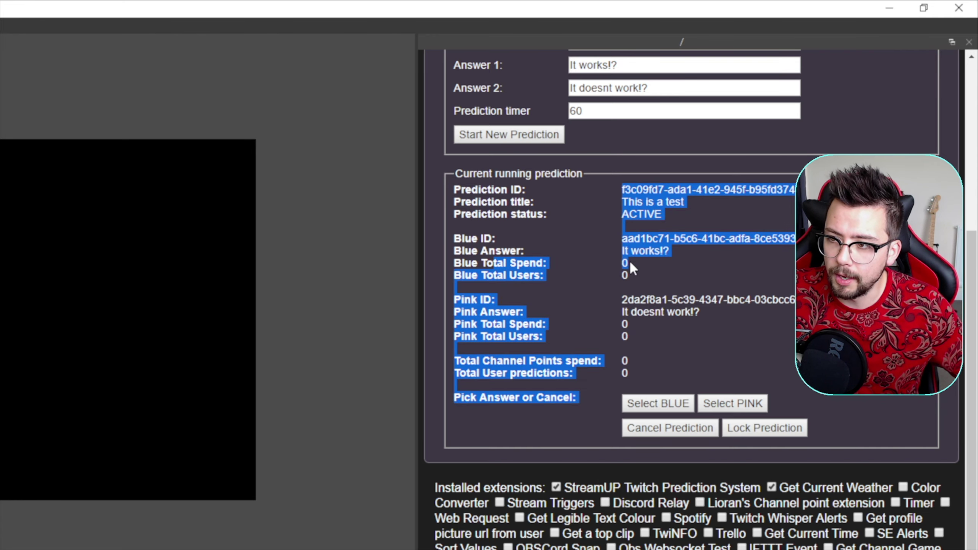
pyautogui.click(630, 261)
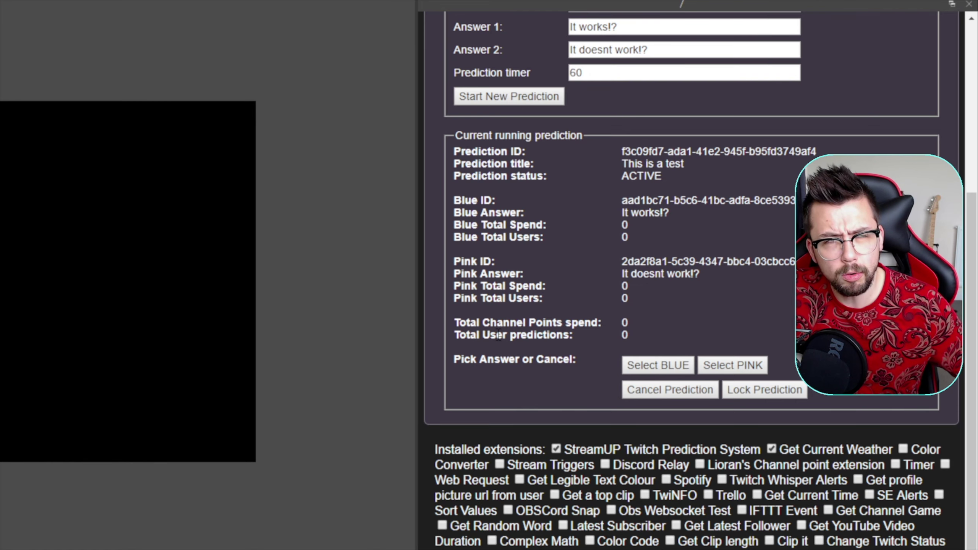
pyautogui.moveTo(465, 328); pyautogui.dragTo(552, 328)
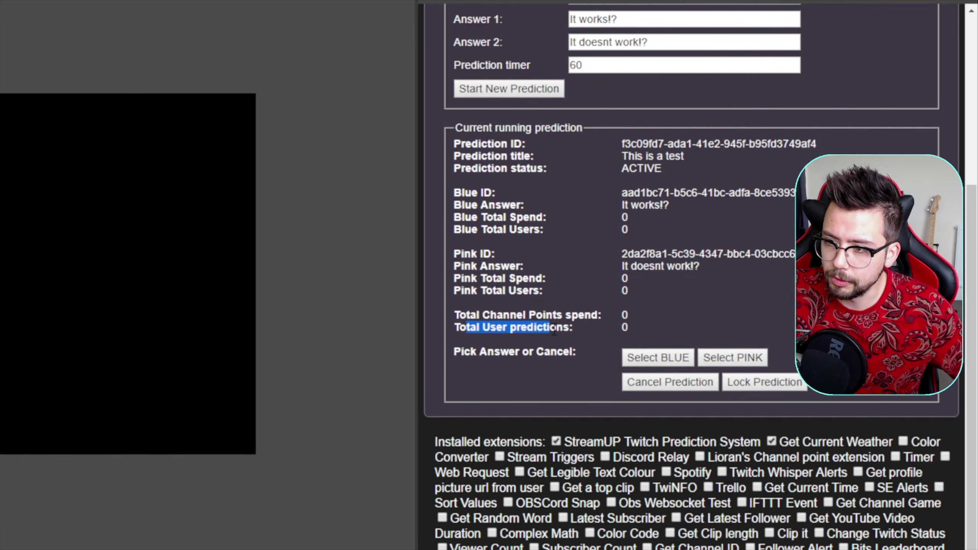
pyautogui.click(553, 330)
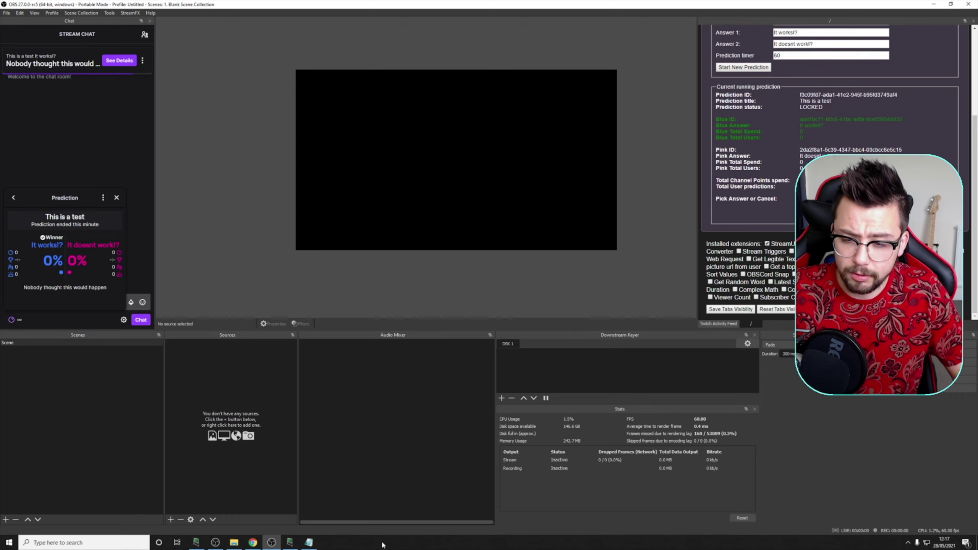
# Bring the LioranBoard Receiver window to the front
pyautogui.click(292, 544)
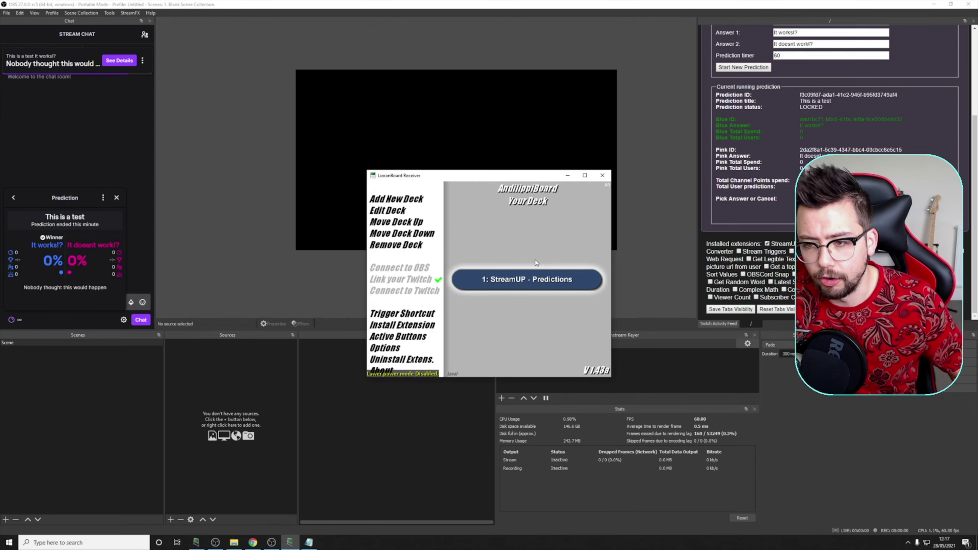
# Open the StreamUP - Predictions deck, review the prediction-system info button's commands, then close them
pyautogui.click(514, 282)
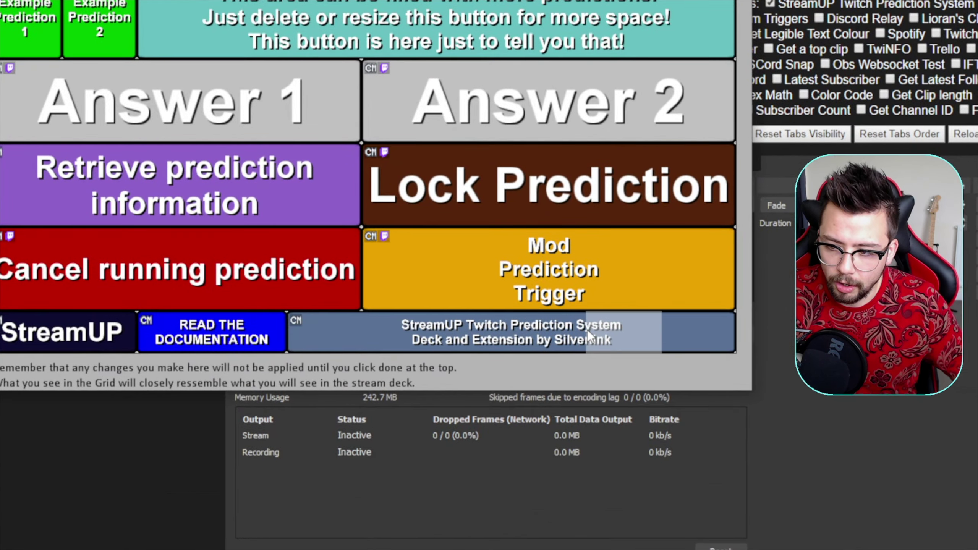
pyautogui.rightClick(587, 330)
pyautogui.click(573, 256)
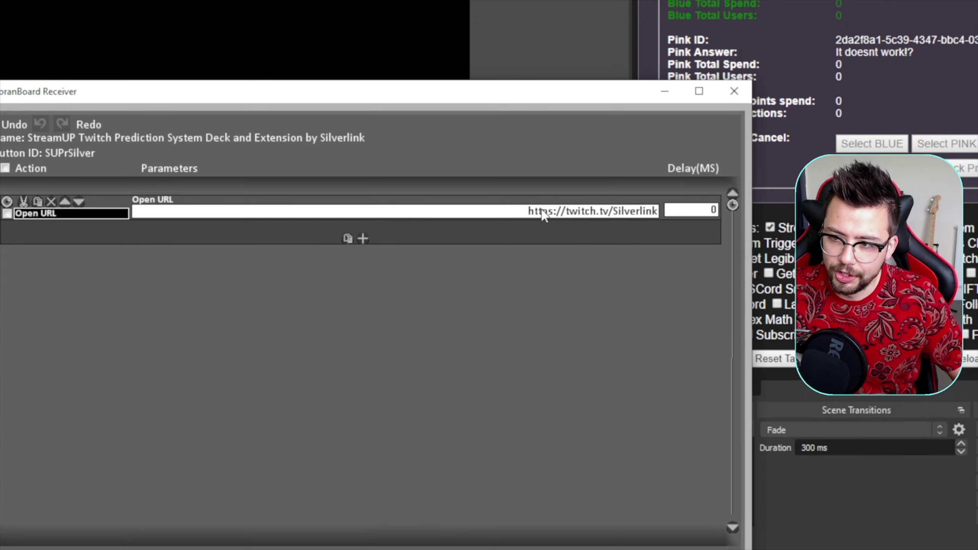
pyautogui.moveTo(529, 92); pyautogui.dragTo(637, 84)
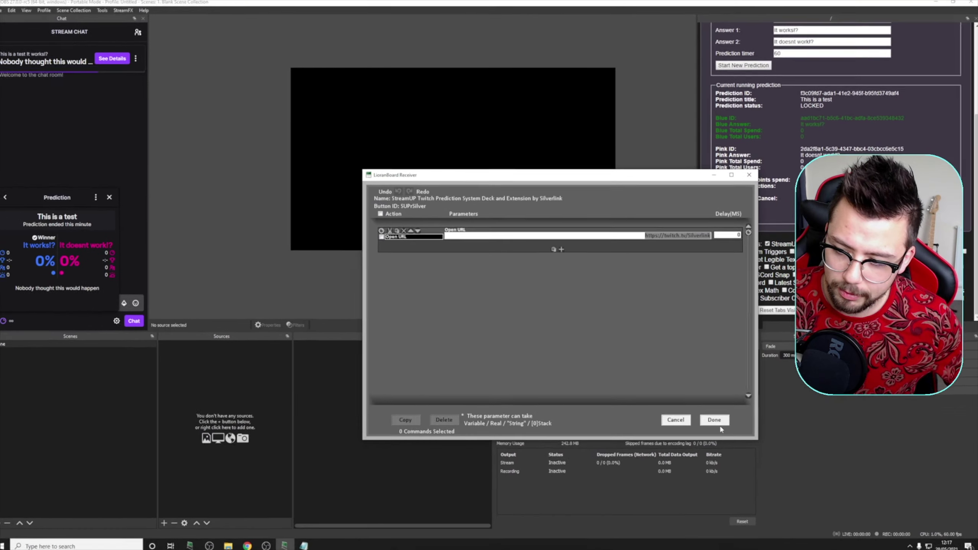
pyautogui.click(712, 422)
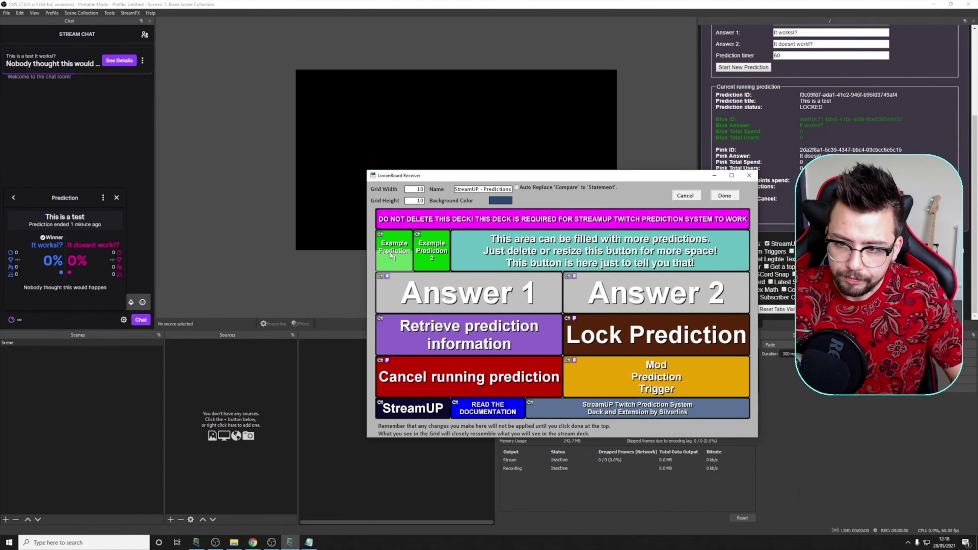
pyautogui.rightClick(394, 245)
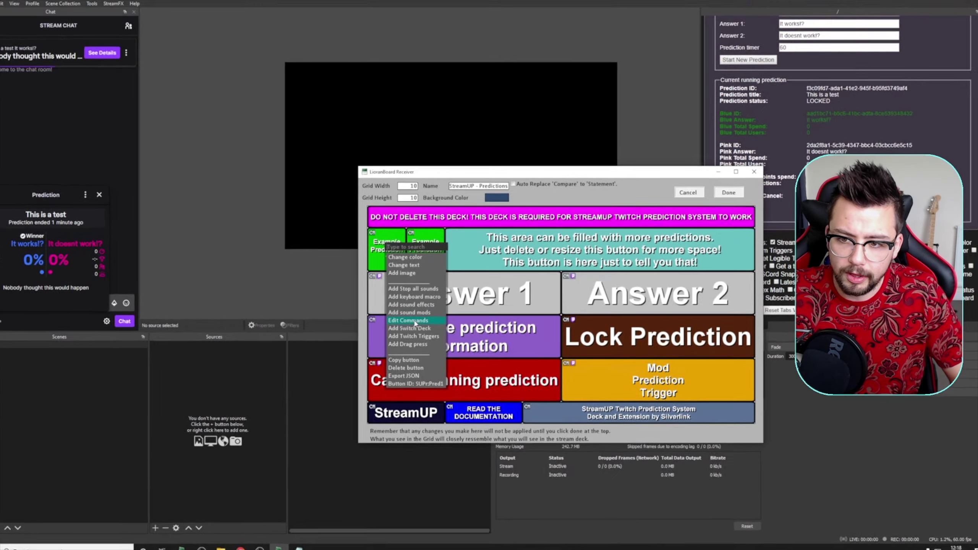
pyautogui.click(414, 321)
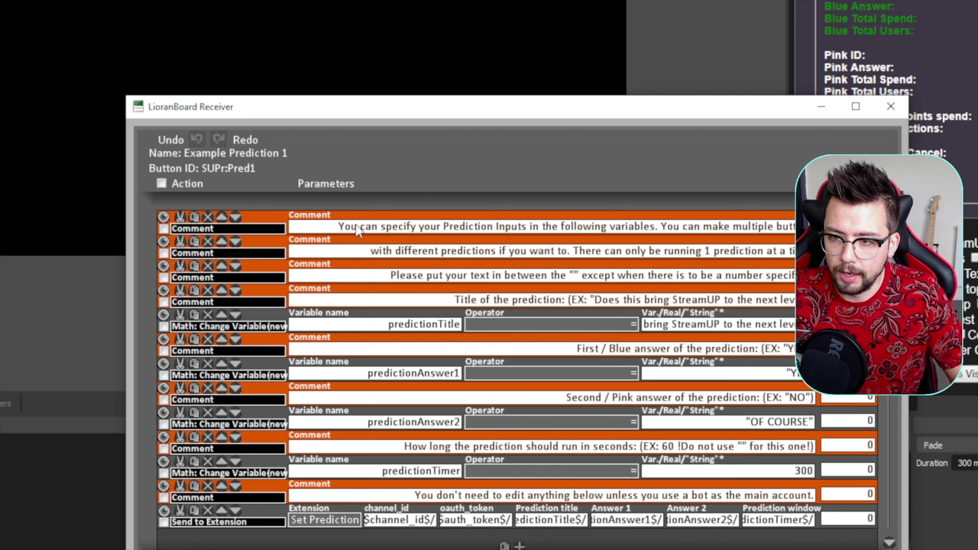
pyautogui.moveTo(358, 226); pyautogui.dragTo(519, 233)
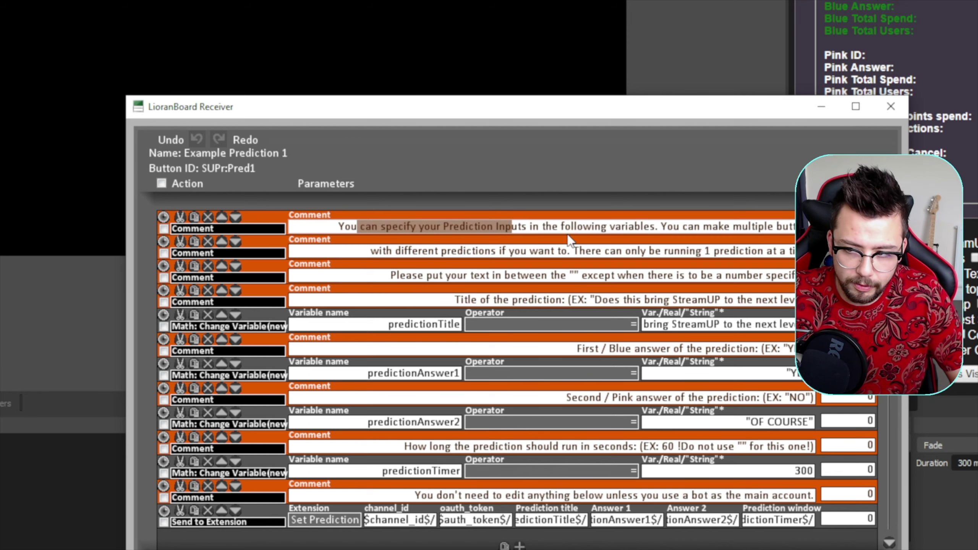
pyautogui.click(623, 250)
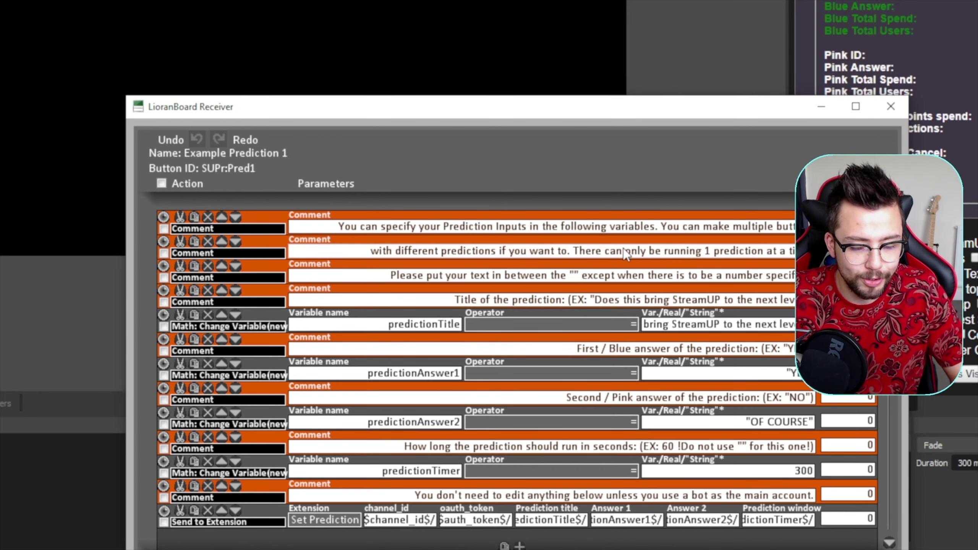
pyautogui.click(365, 325)
pyautogui.moveTo(366, 330); pyautogui.dragTo(447, 332)
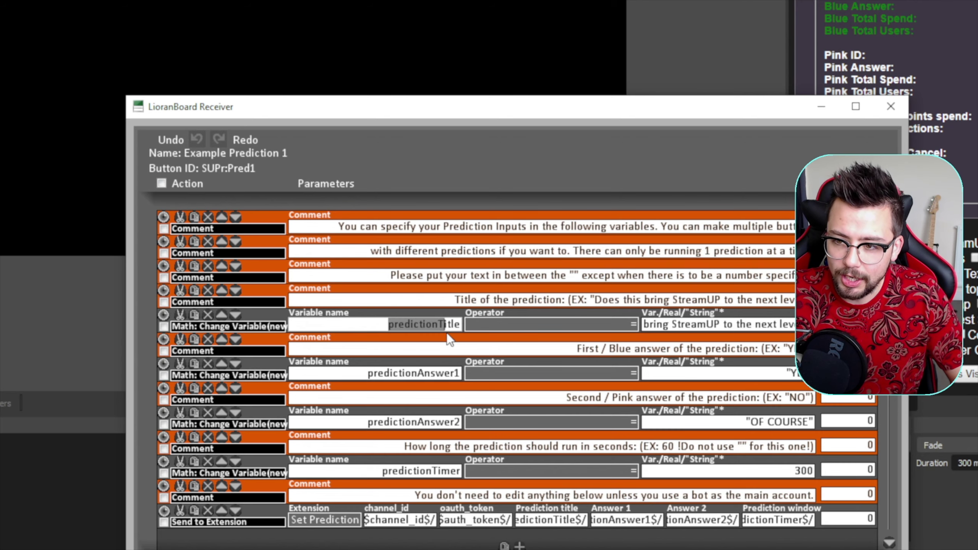
pyautogui.click(414, 326)
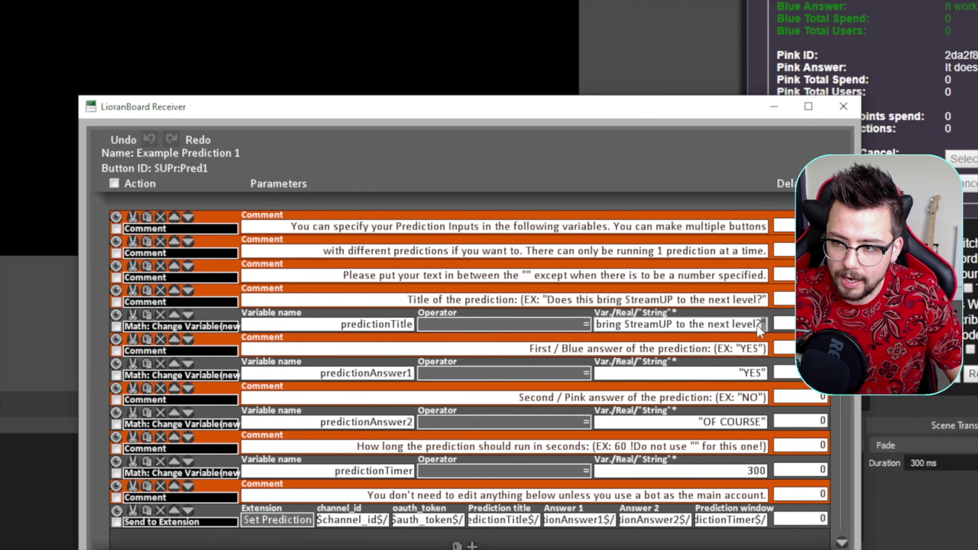
pyautogui.moveTo(802, 326); pyautogui.dragTo(605, 331)
pyautogui.click(731, 326)
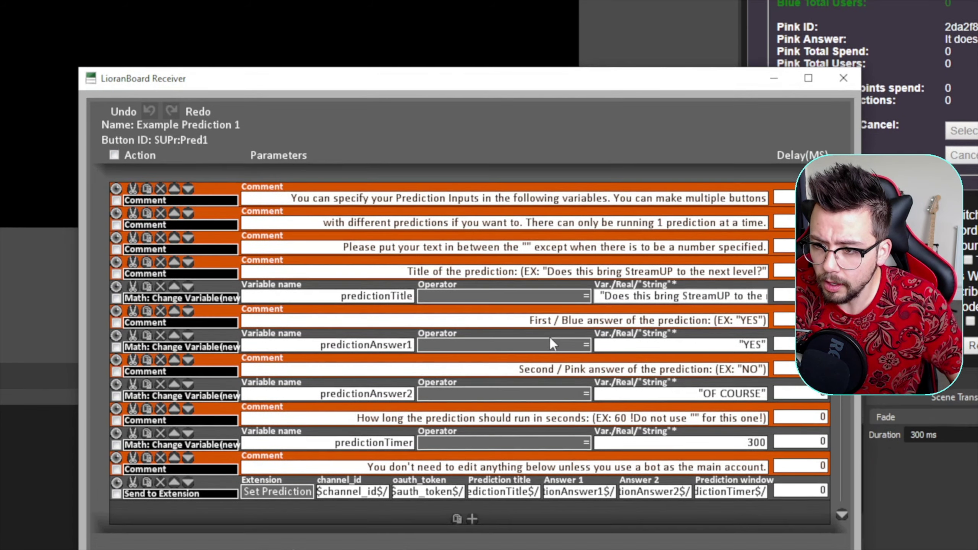
pyautogui.doubleClick(547, 348)
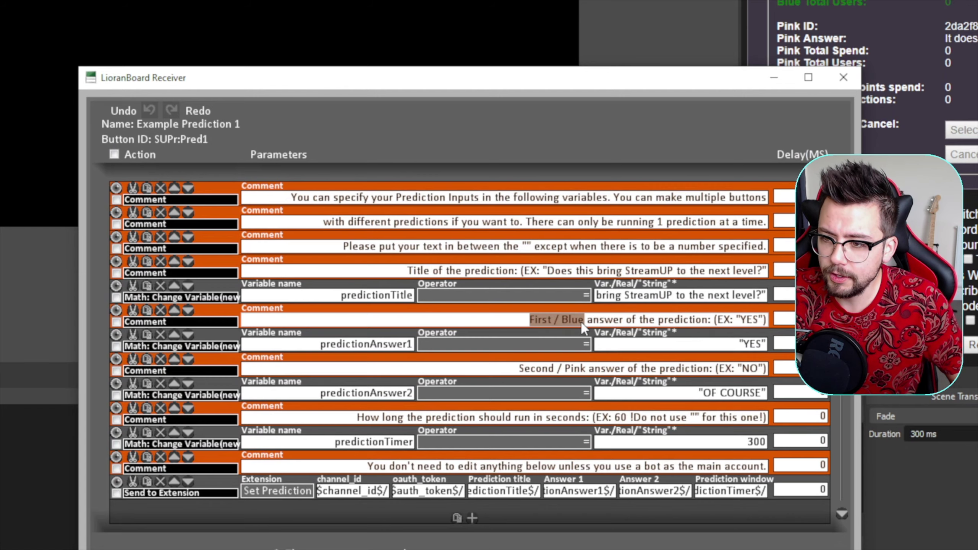
pyautogui.click(594, 320)
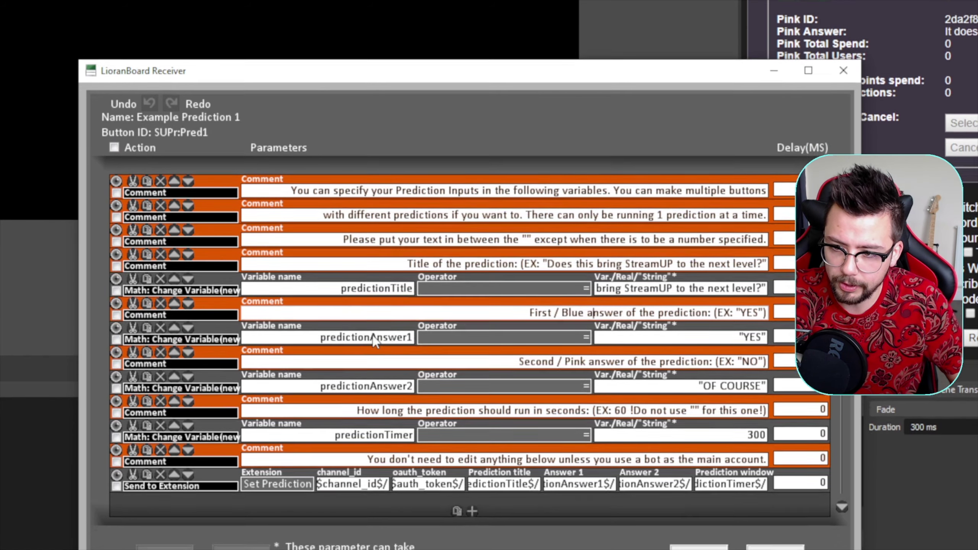
pyautogui.moveTo(321, 345); pyautogui.dragTo(369, 349)
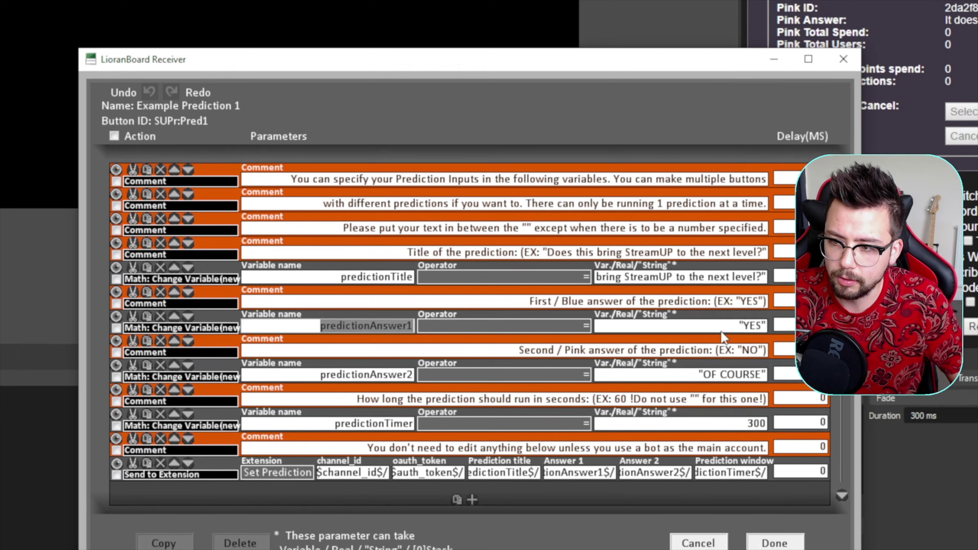
pyautogui.doubleClick(752, 330)
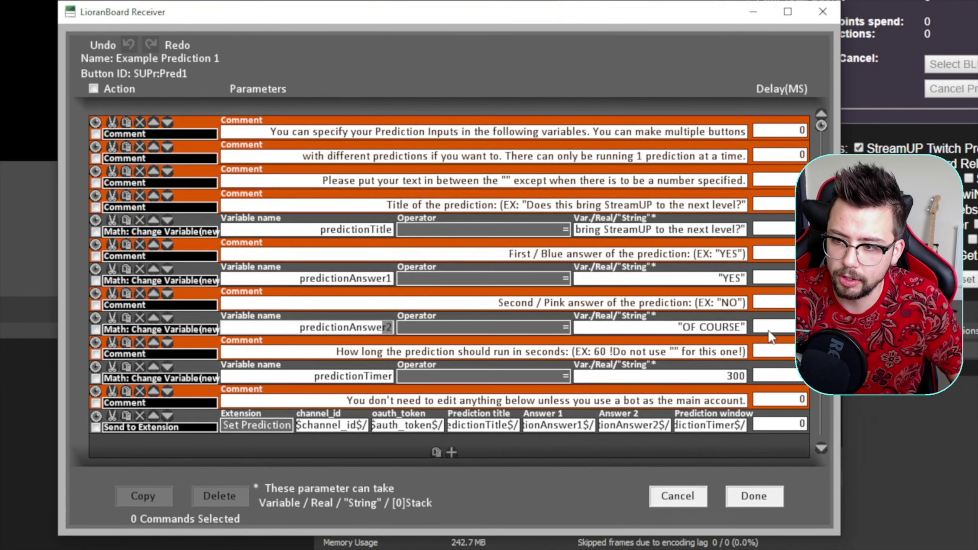
pyautogui.doubleClick(741, 349)
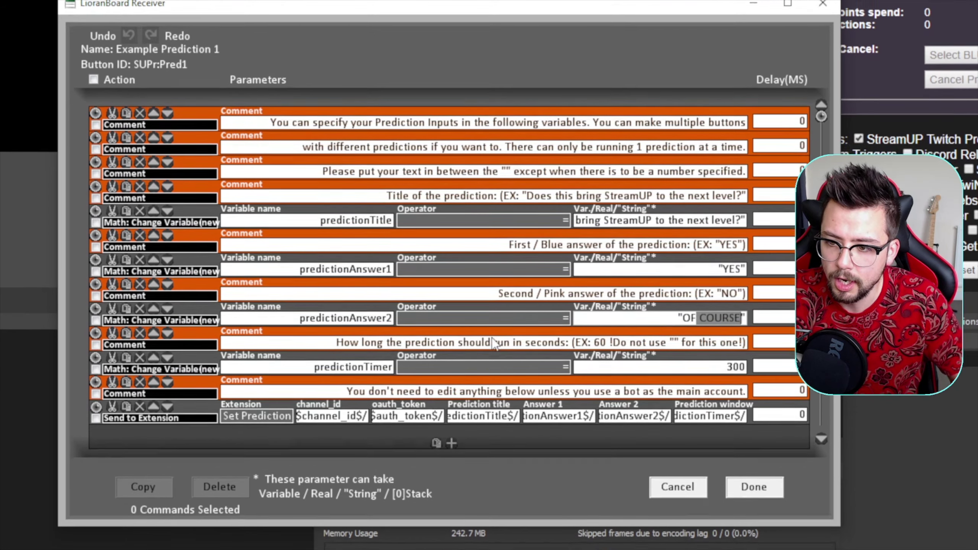
pyautogui.moveTo(345, 367); pyautogui.dragTo(382, 366)
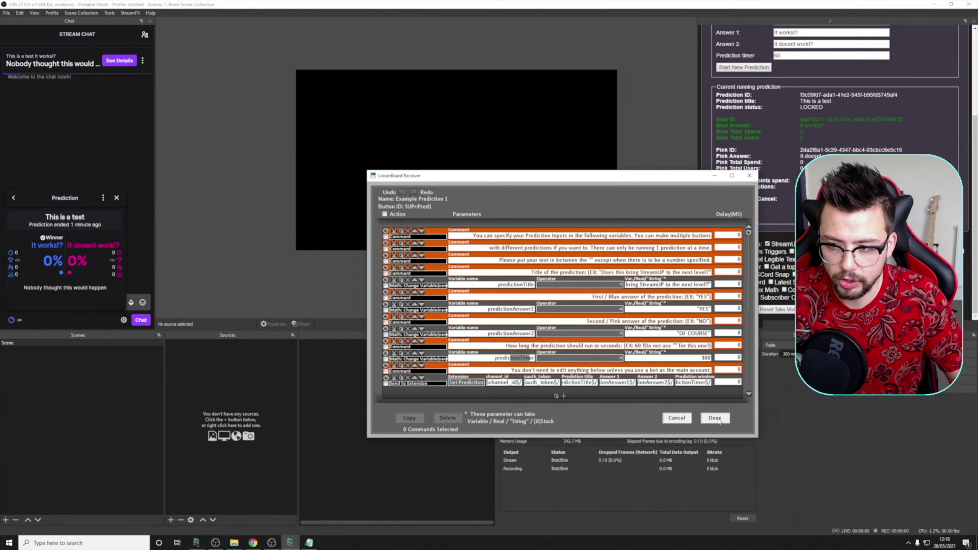
# Close the prediction's command list and the deck layout editor
pyautogui.click(719, 421)
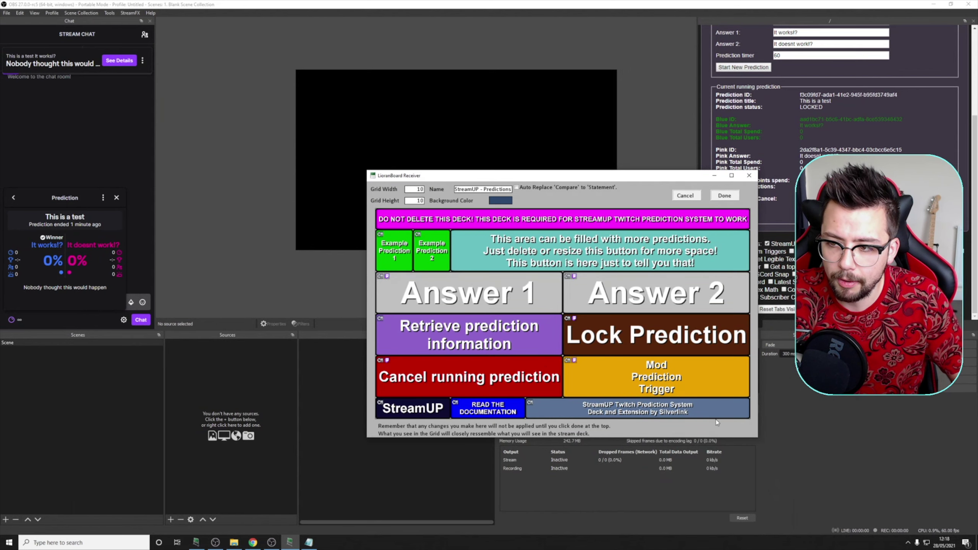
pyautogui.click(724, 196)
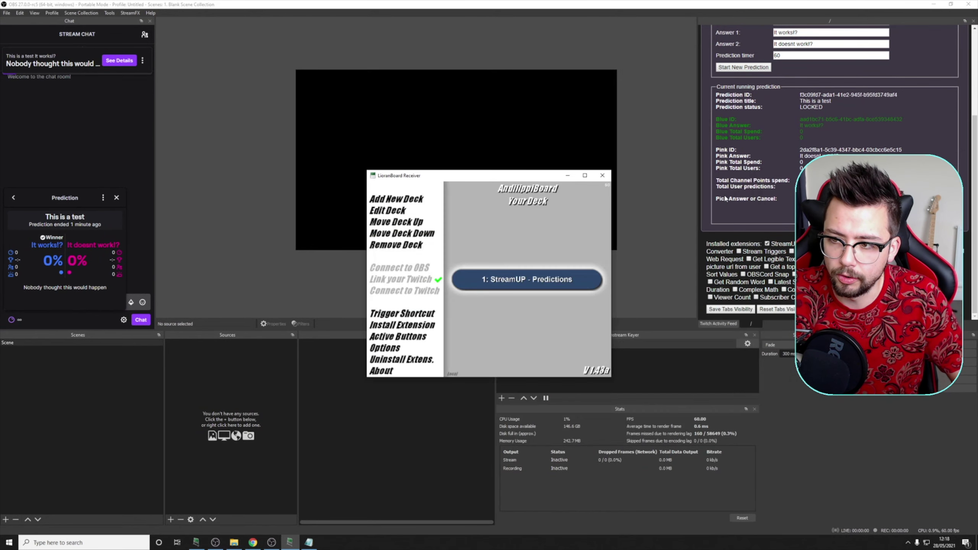
pyautogui.click(115, 198)
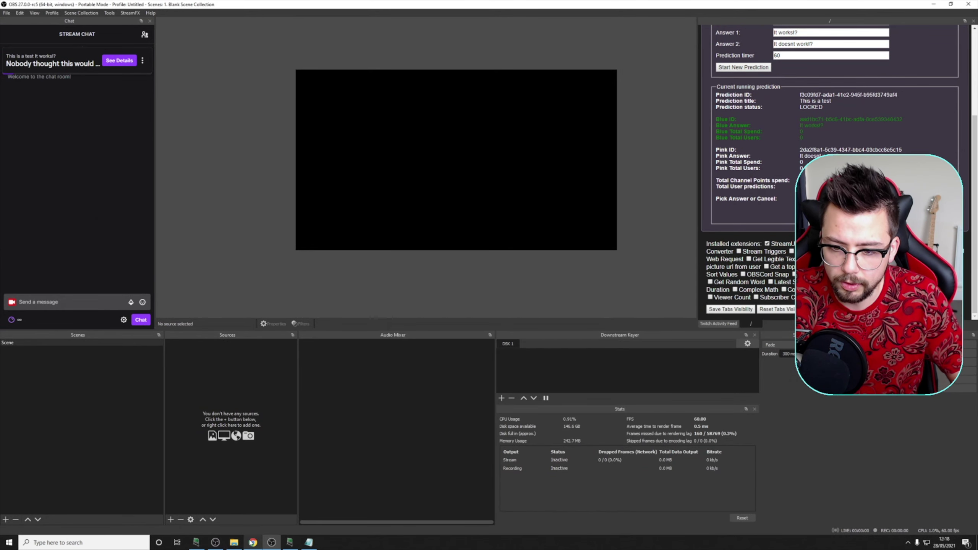
# Open the LioranBoard Stream deck(PC) folder in File Explorer and select the Stream Deck app
pyautogui.click(236, 542)
pyautogui.click(411, 235)
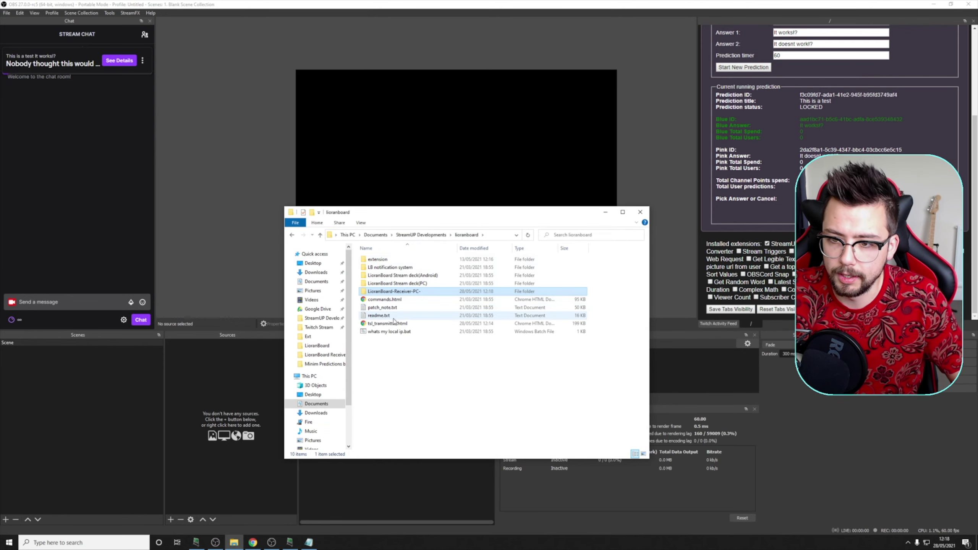
pyautogui.doubleClick(402, 283)
pyautogui.click(397, 275)
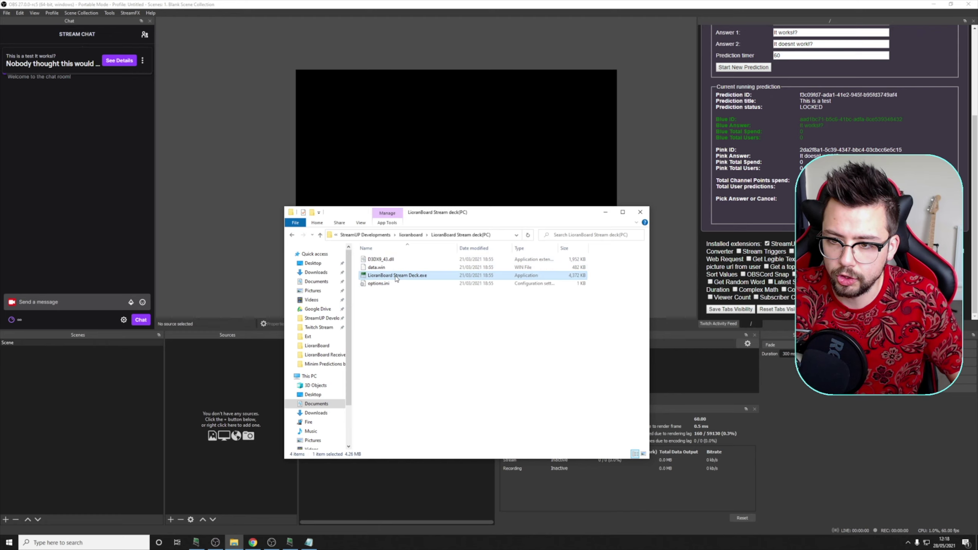
# Launch LioranBoard Stream Deck and connect on port 9426 with deck 1 loaded
pyautogui.click(290, 541)
pyautogui.click(385, 348)
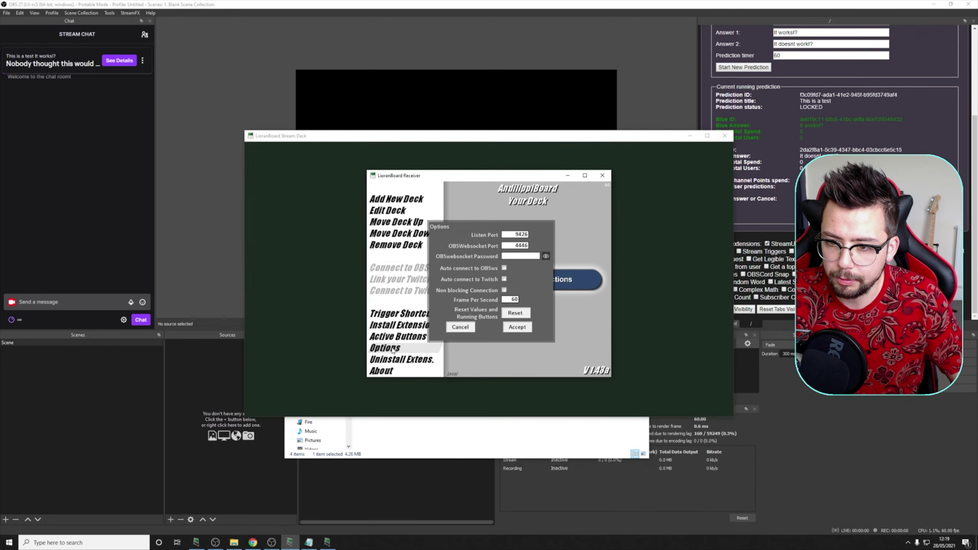
pyautogui.click(508, 327)
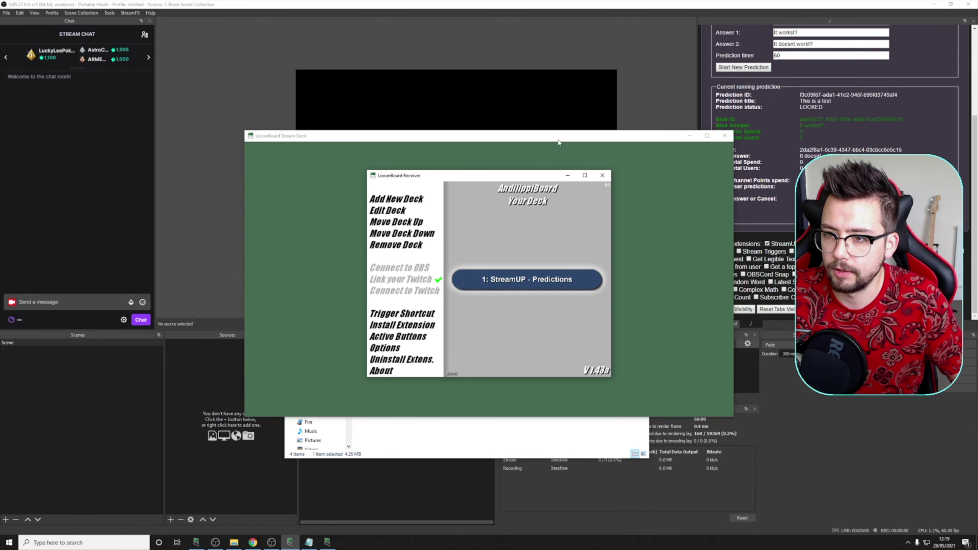
pyautogui.click(394, 388)
pyautogui.click(501, 262)
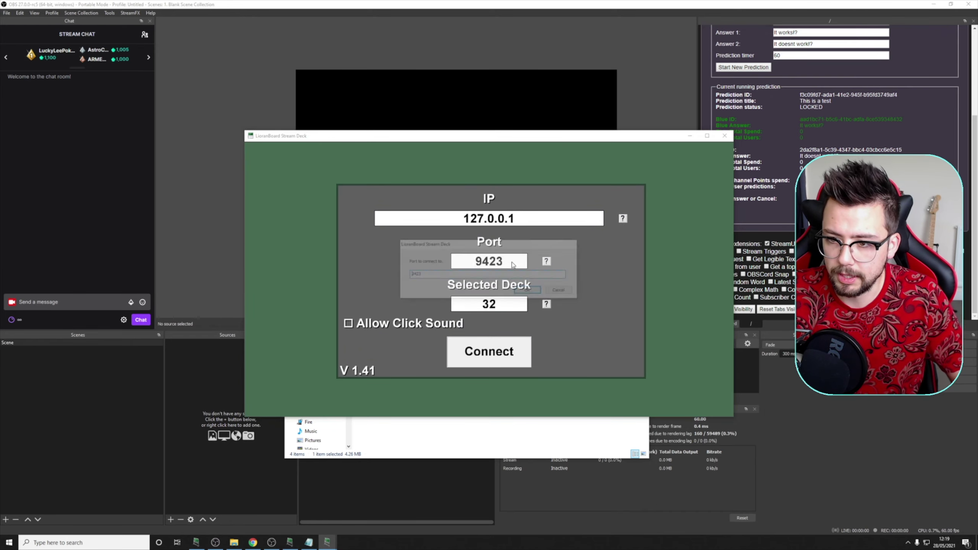
pyautogui.click(530, 291)
pyautogui.click(466, 303)
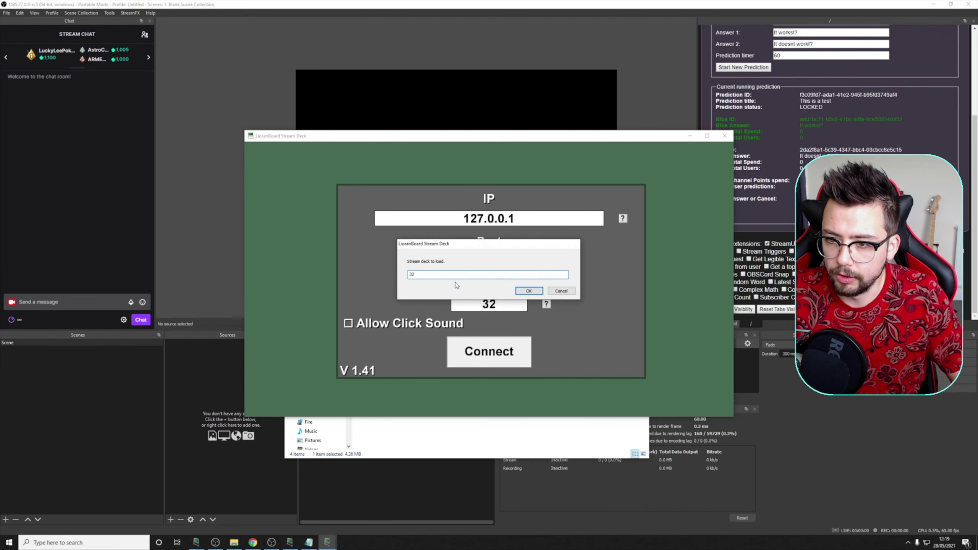
pyautogui.click(529, 291)
pyautogui.click(489, 351)
pyautogui.moveTo(574, 137); pyautogui.dragTo(625, 205)
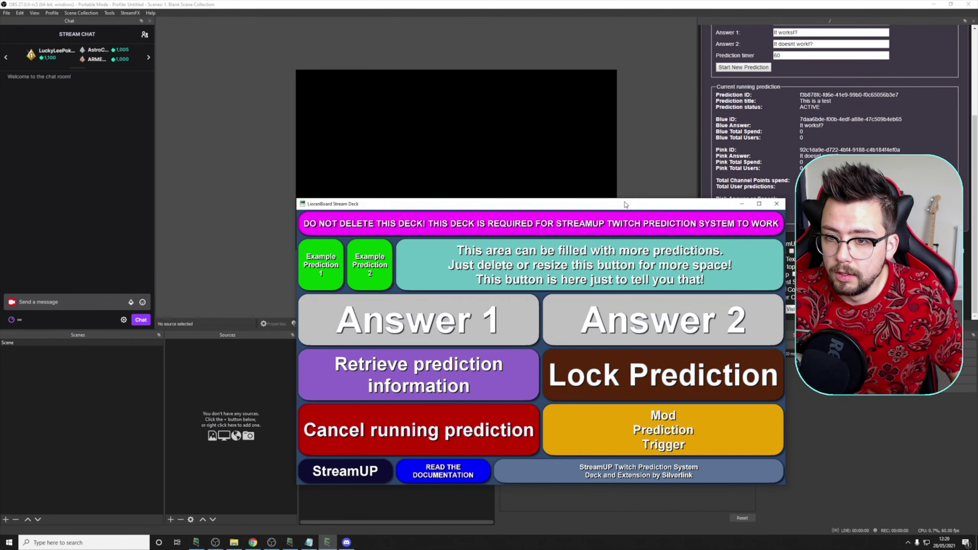
pyautogui.click(329, 272)
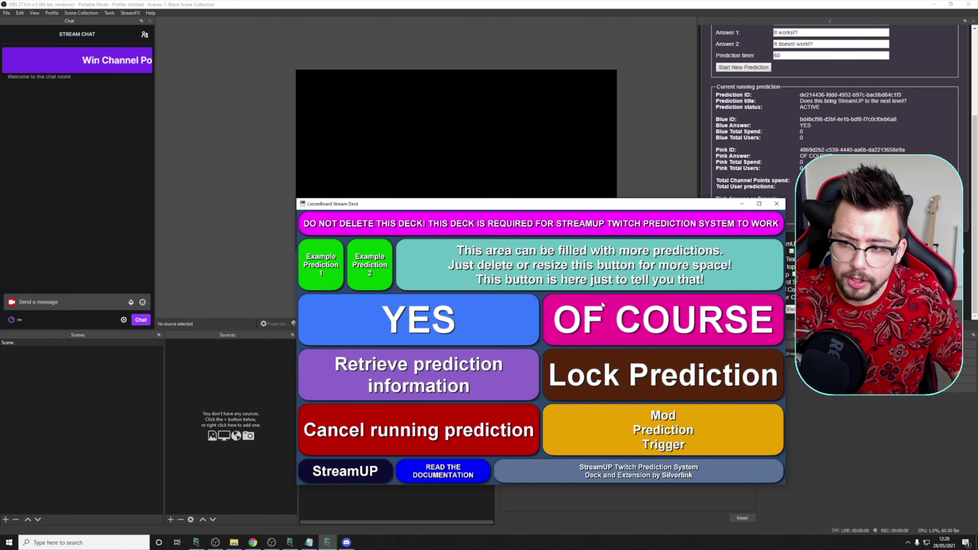
pyautogui.click(89, 58)
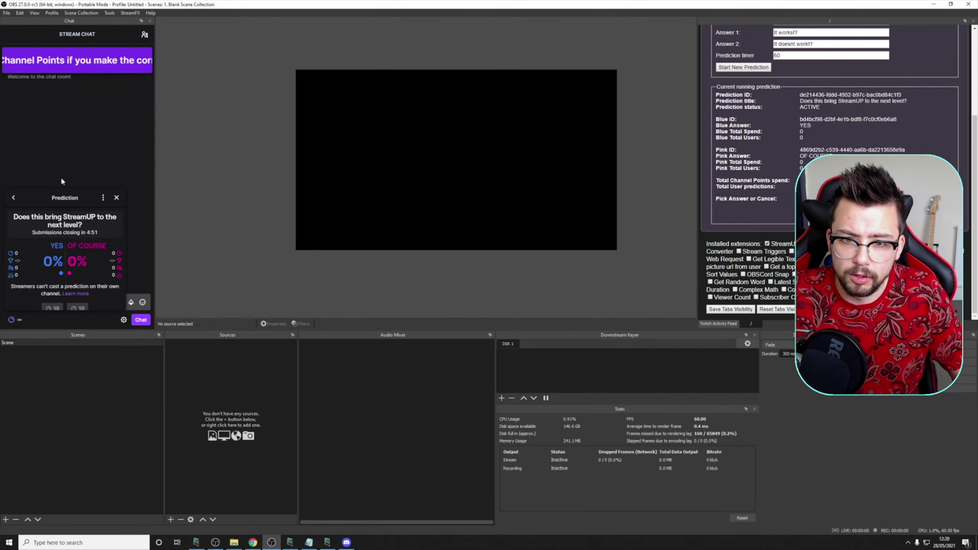
pyautogui.moveTo(42, 217); pyautogui.dragTo(100, 218)
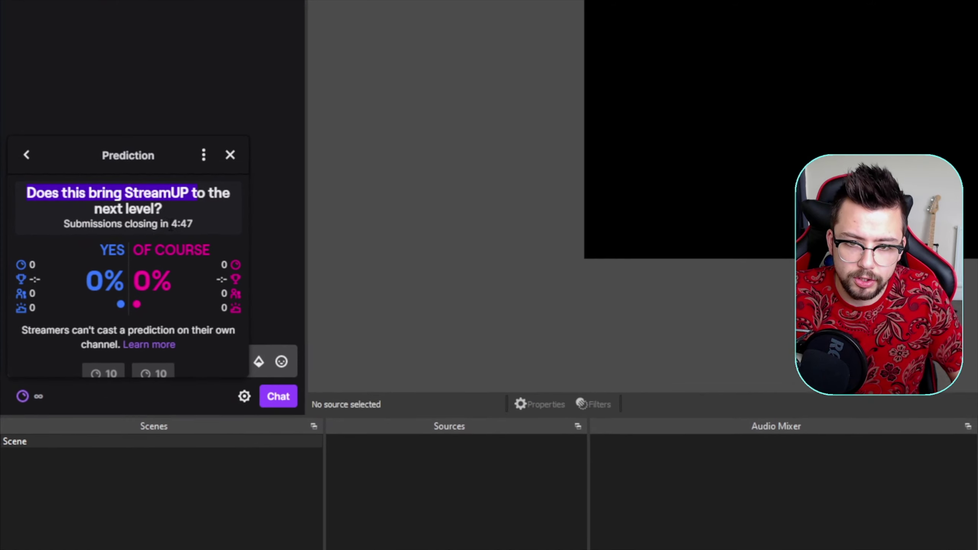
pyautogui.click(92, 234)
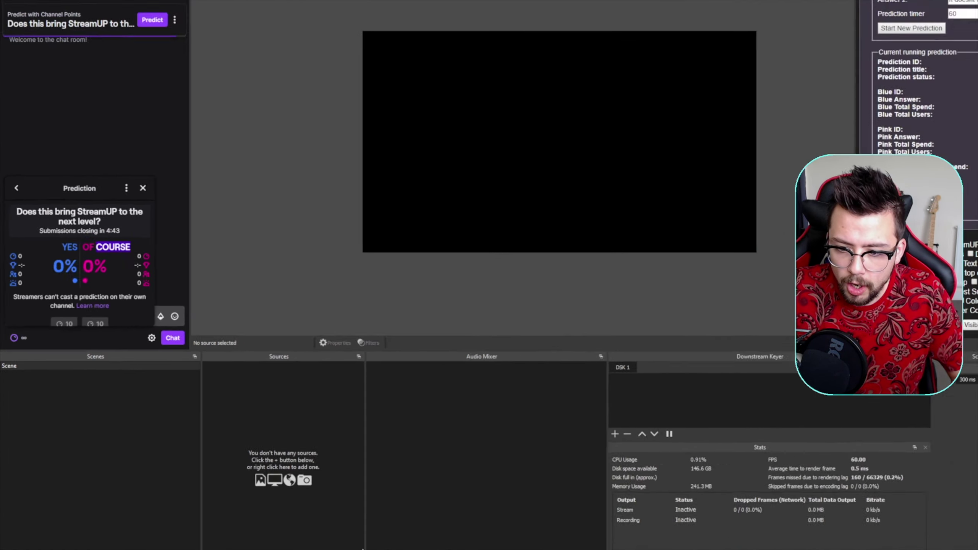
pyautogui.click(327, 543)
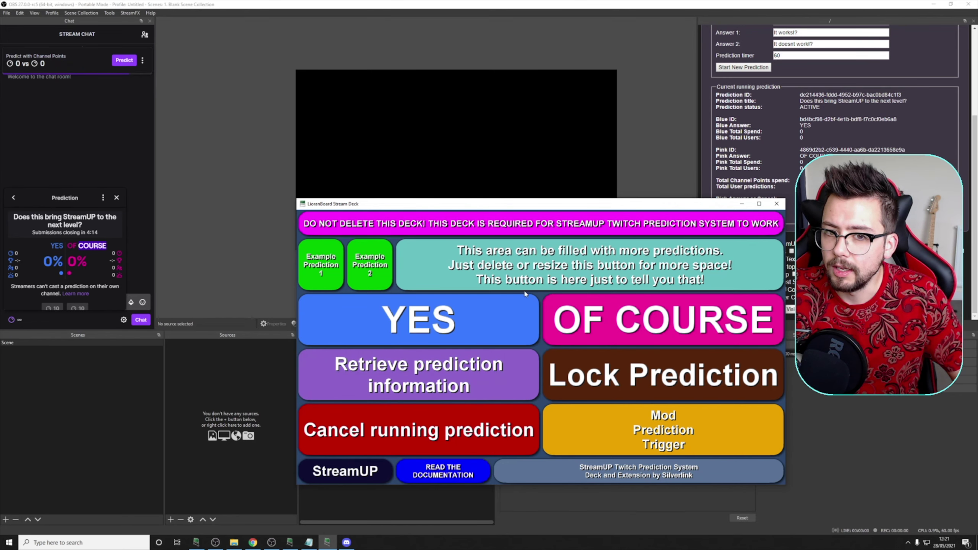
# Pick OF COURSE as winner, run Example Prediction 1 with OF COURSE winning, then shrink the teal info button to one cell
pyautogui.click(647, 316)
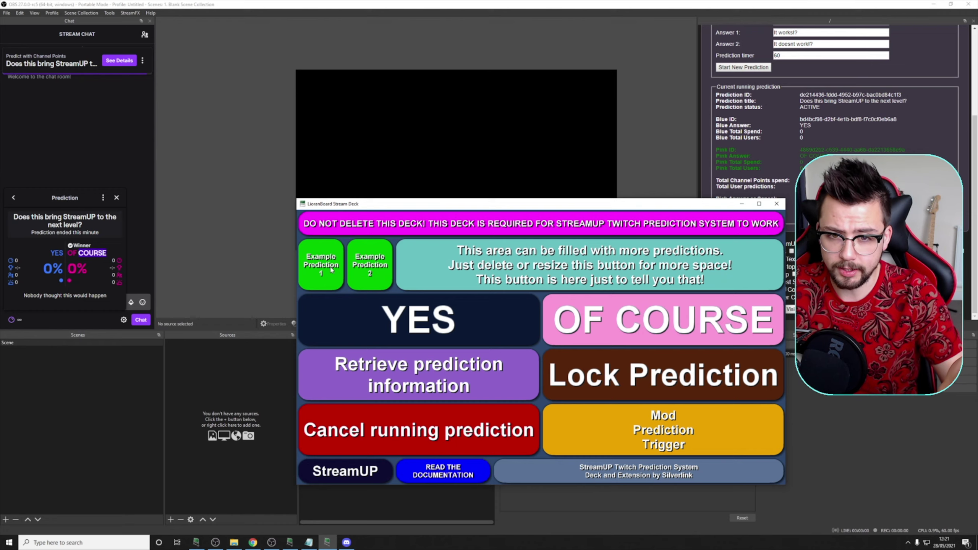
pyautogui.click(115, 198)
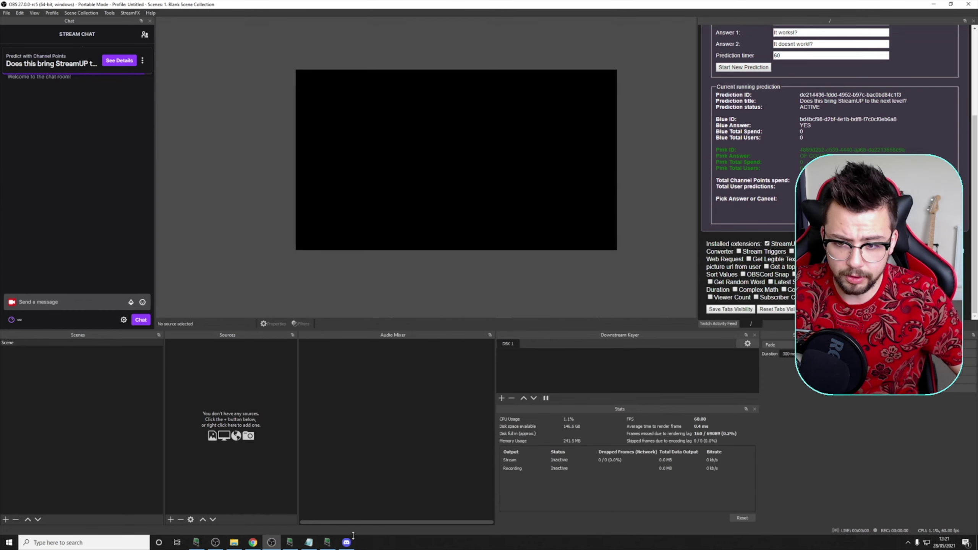
pyautogui.click(327, 542)
pyautogui.click(326, 263)
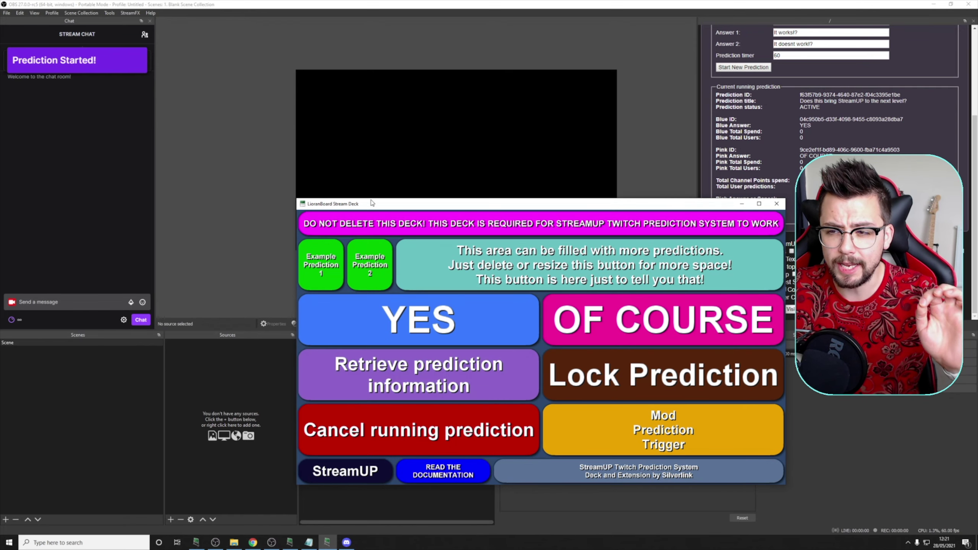
pyautogui.click(637, 330)
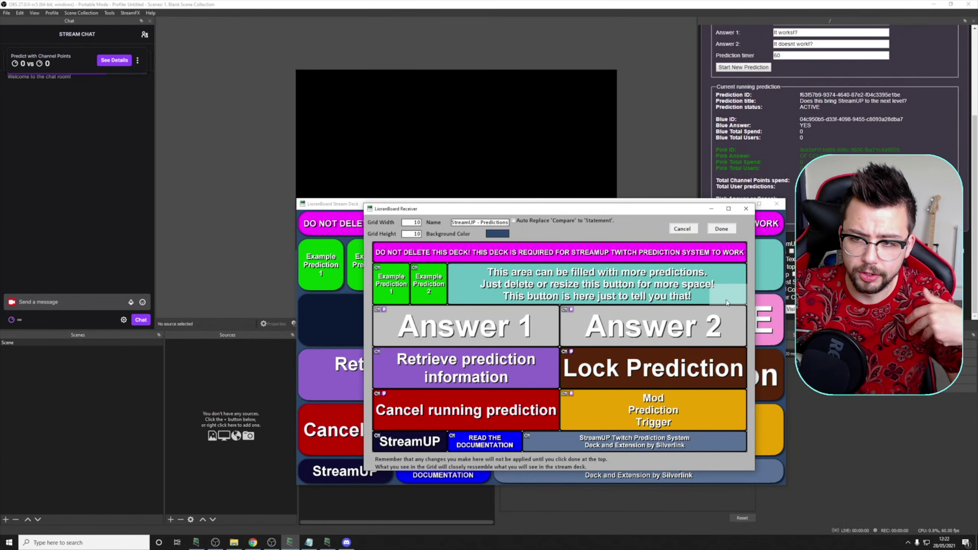
pyautogui.moveTo(746, 283); pyautogui.dragTo(626, 289)
# Copy Example Prediction 1 into the empty cell beside Example Prediction 2 and edit the copy's commands
pyautogui.rightClick(400, 271)
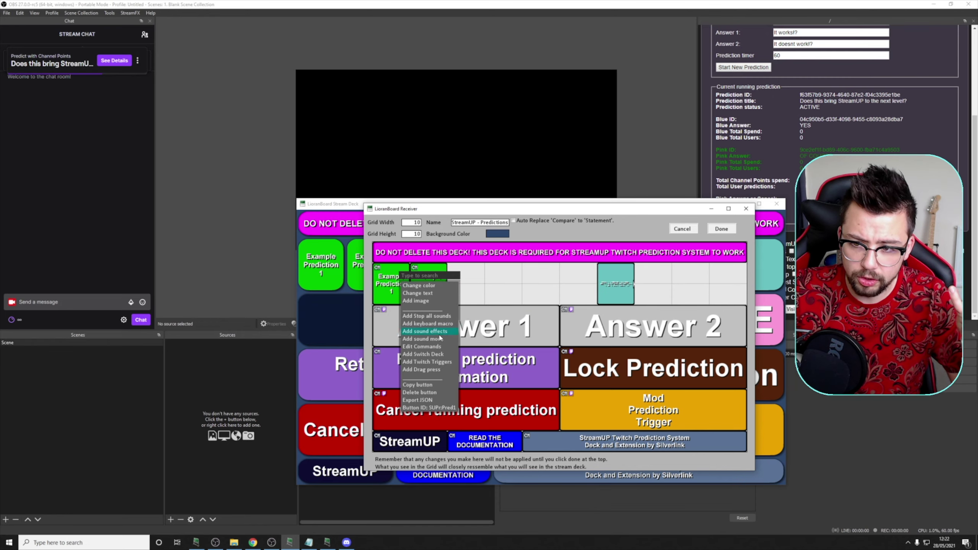
pyautogui.click(433, 322)
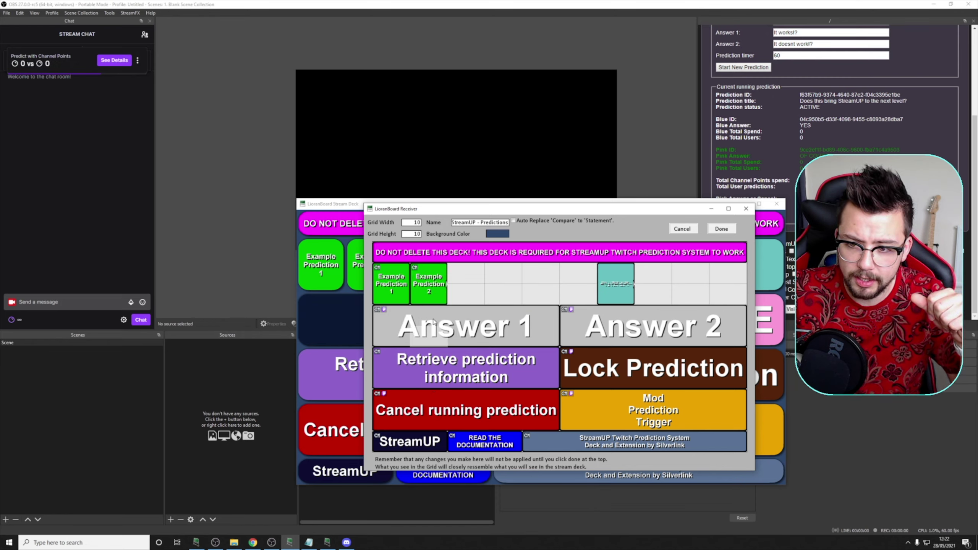
pyautogui.click(457, 279)
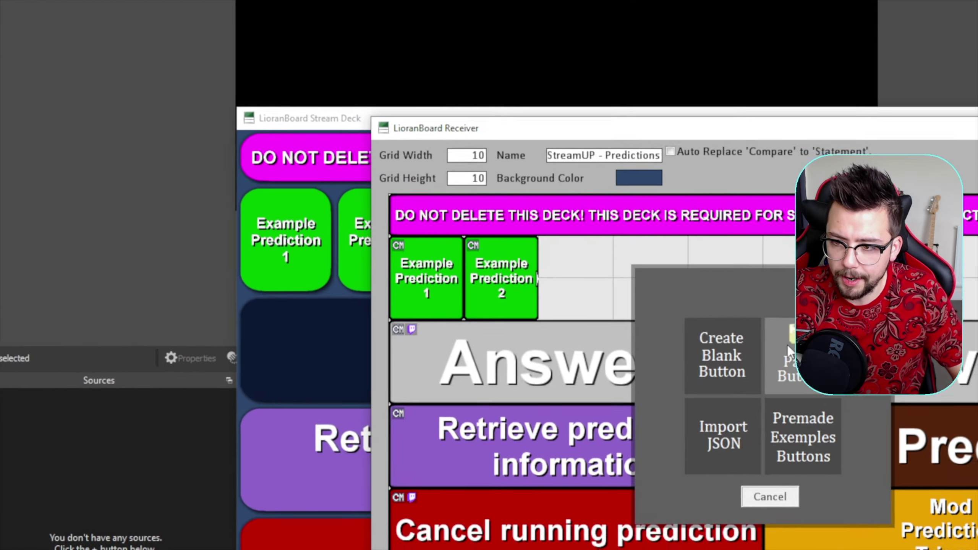
pyautogui.click(841, 368)
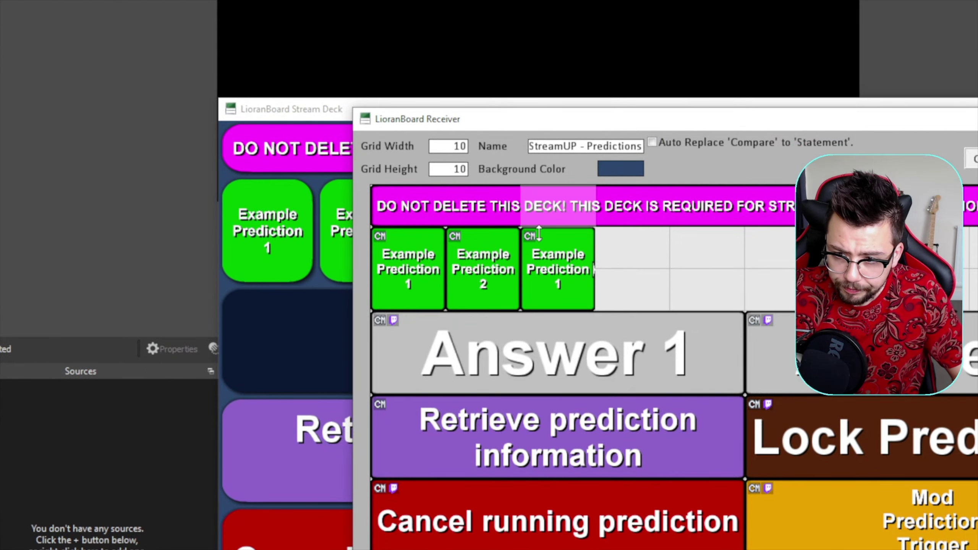
pyautogui.rightClick(652, 294)
pyautogui.click(591, 396)
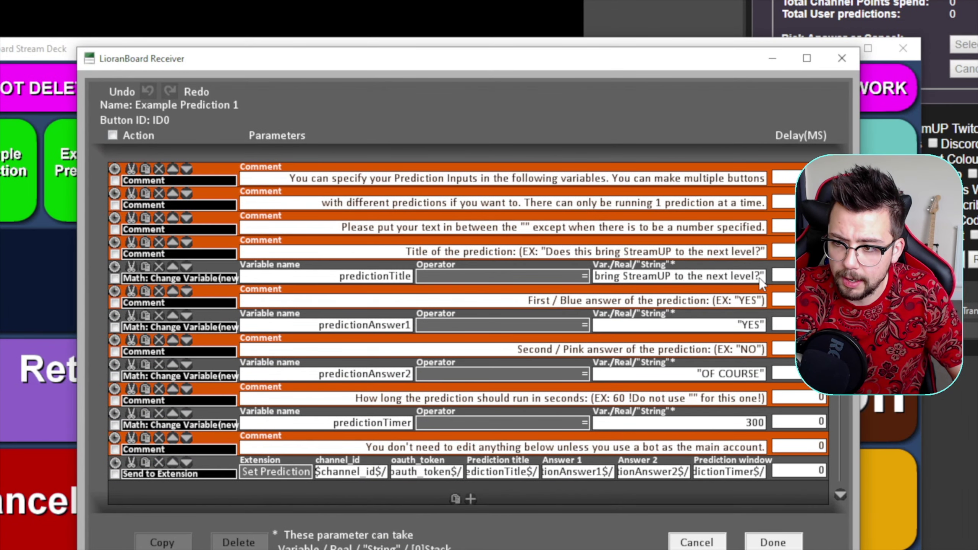
# Change the copy's title to 'This is another test', answers 'It is' and 'It's broken', timer 60
pyautogui.moveTo(762, 283); pyautogui.dragTo(621, 295)
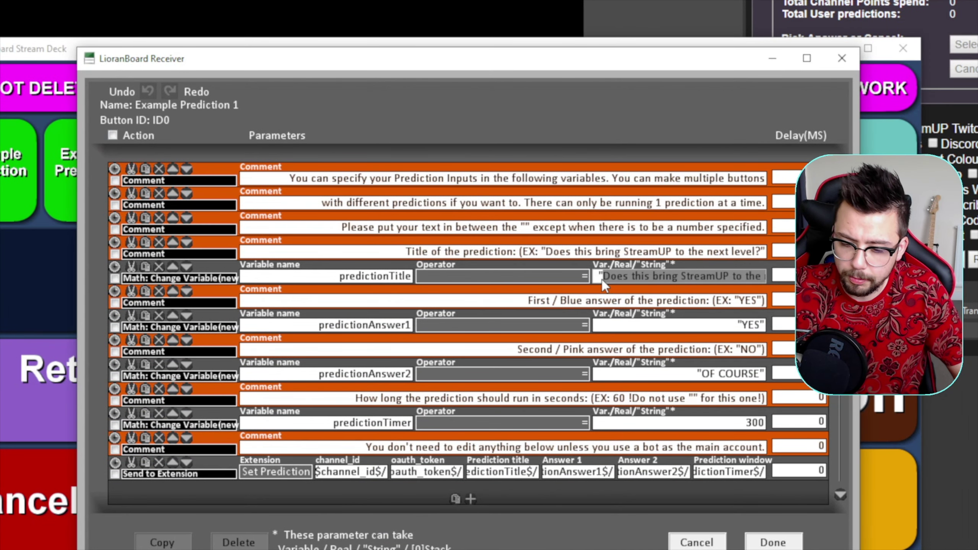
pyautogui.write('This is another test')
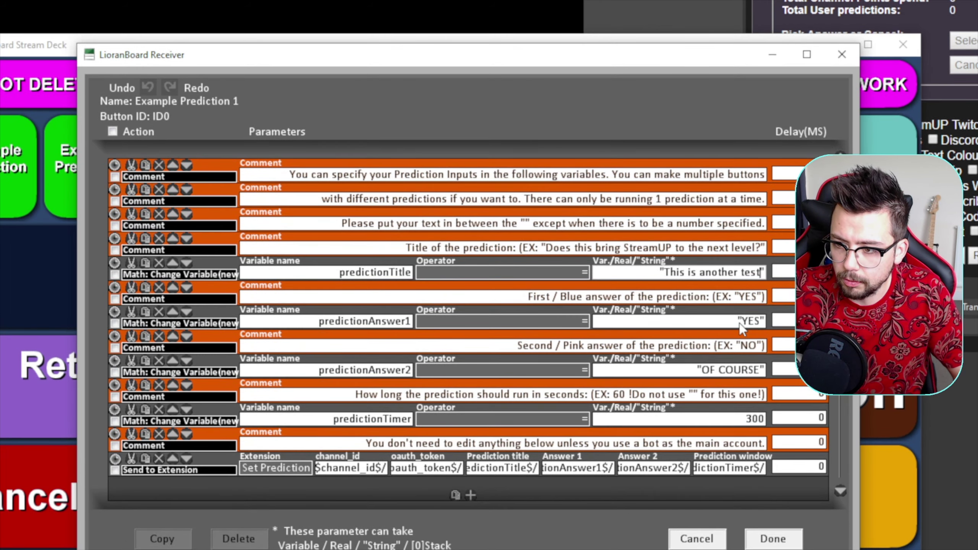
pyautogui.doubleClick(751, 328)
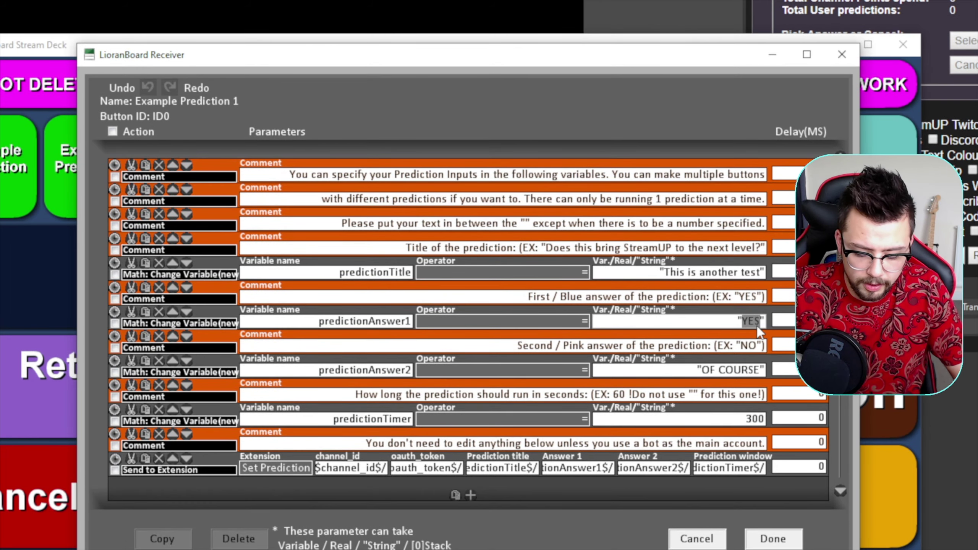
pyautogui.write('It is')
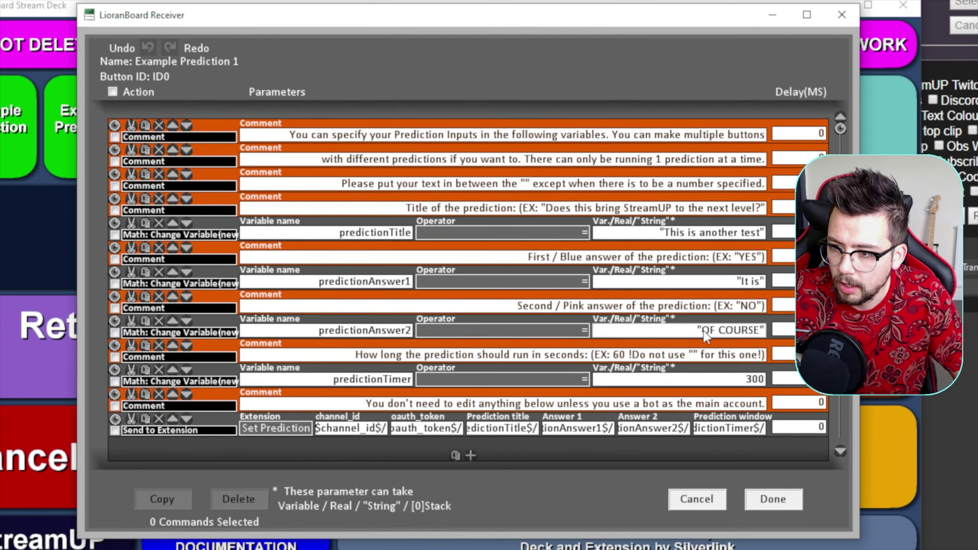
pyautogui.moveTo(703, 372); pyautogui.dragTo(757, 375)
pyautogui.write("It's brok")
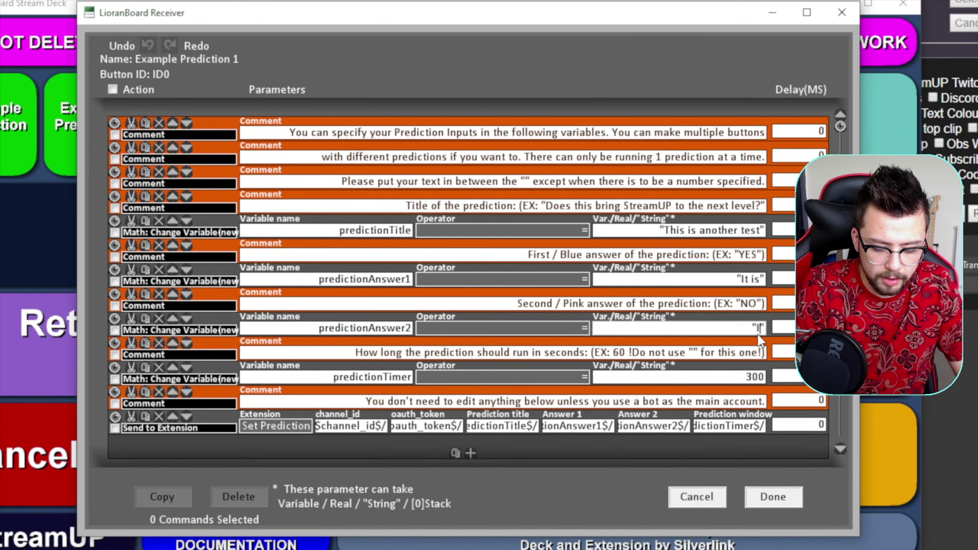
pyautogui.write('en')
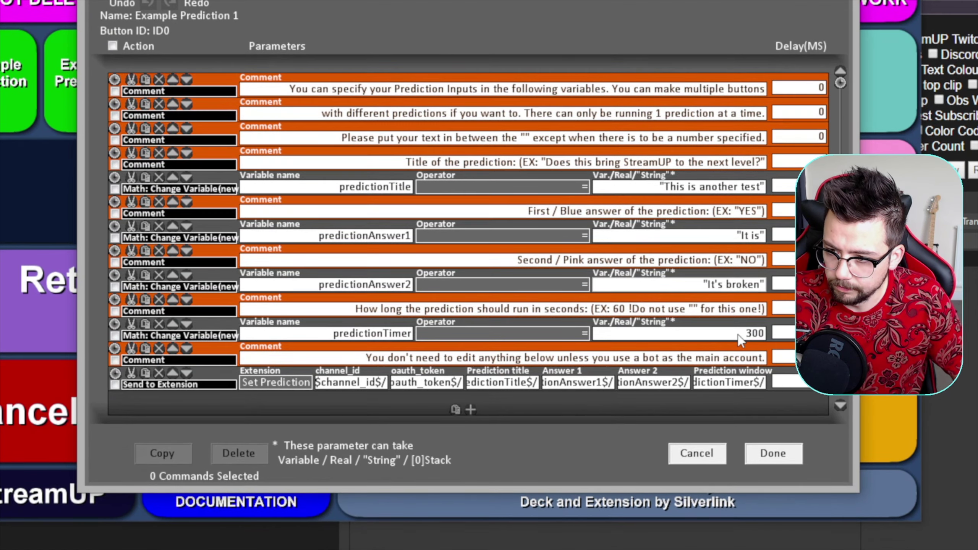
pyautogui.doubleClick(738, 333)
pyautogui.write('60')
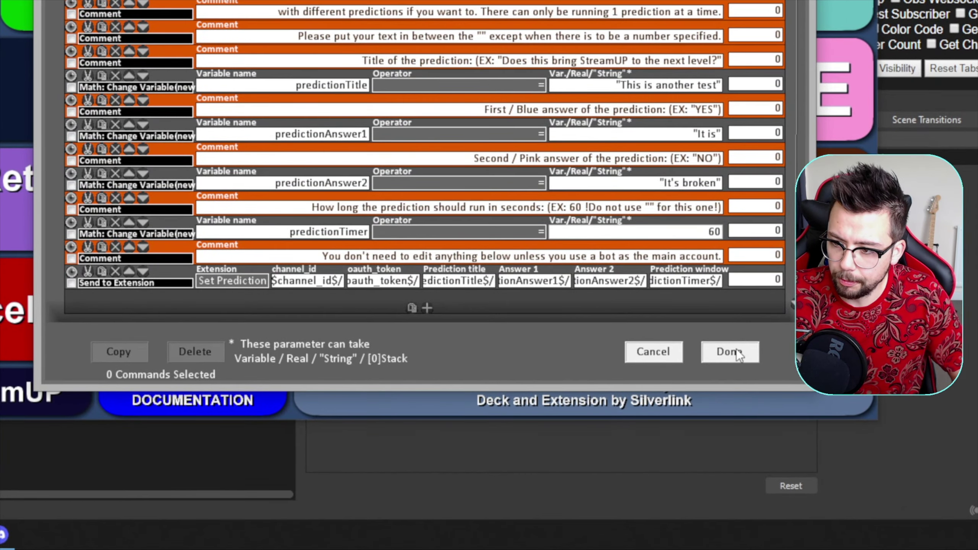
pyautogui.click(770, 446)
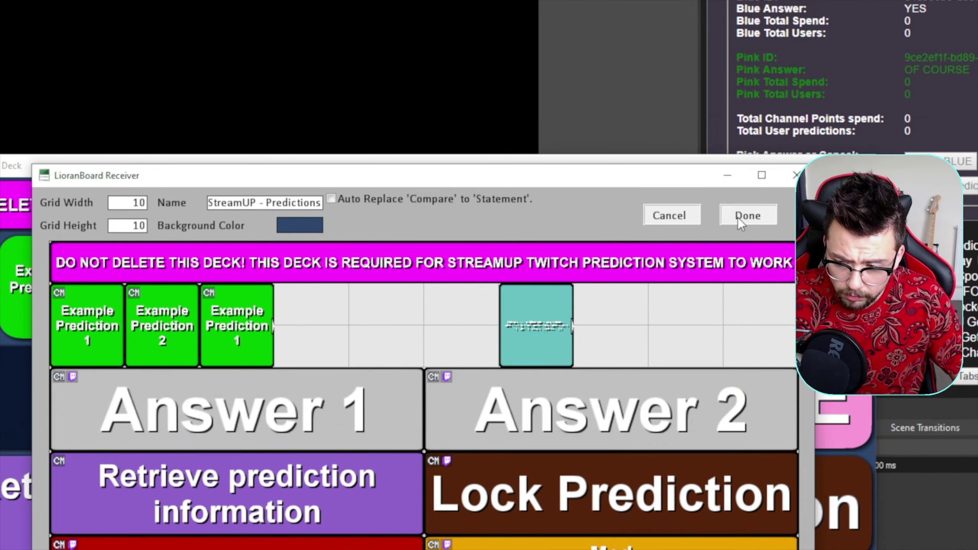
# Save the deck and start the new 'This is another test' prediction from the Stream Deck
pyautogui.click(740, 171)
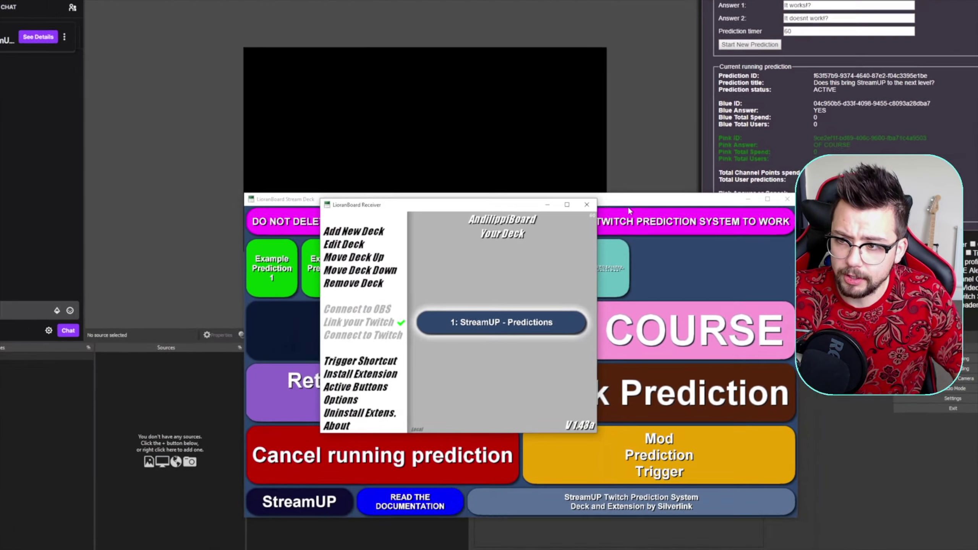
pyautogui.click(539, 212)
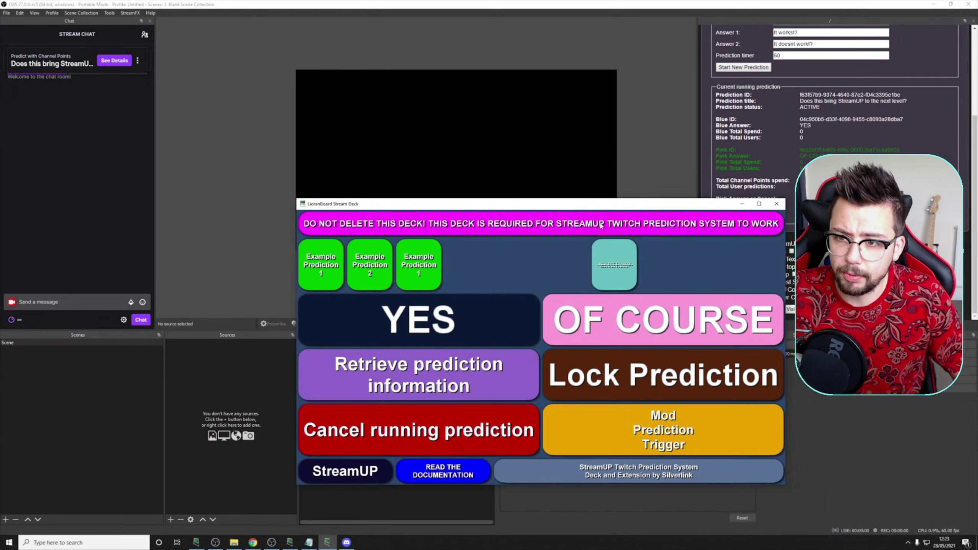
pyautogui.click(425, 272)
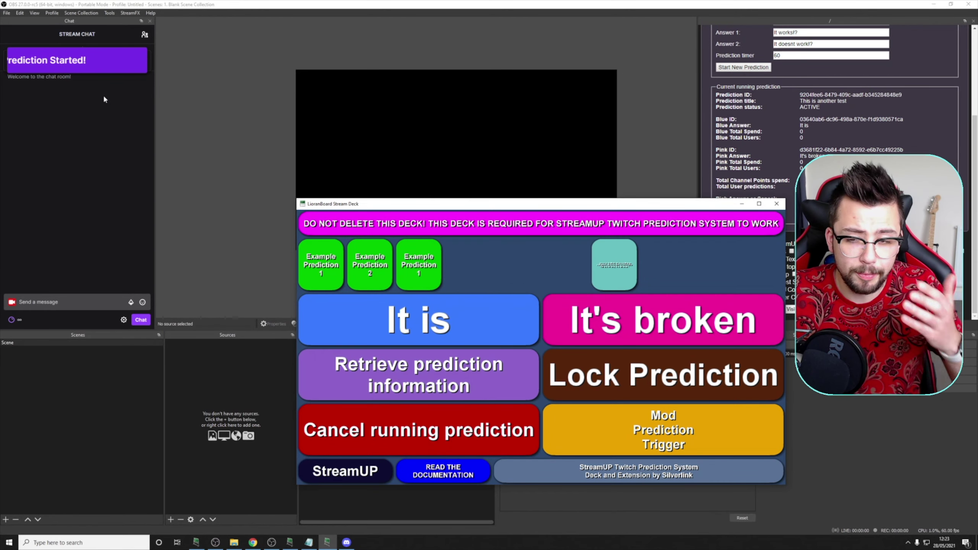
pyautogui.click(415, 361)
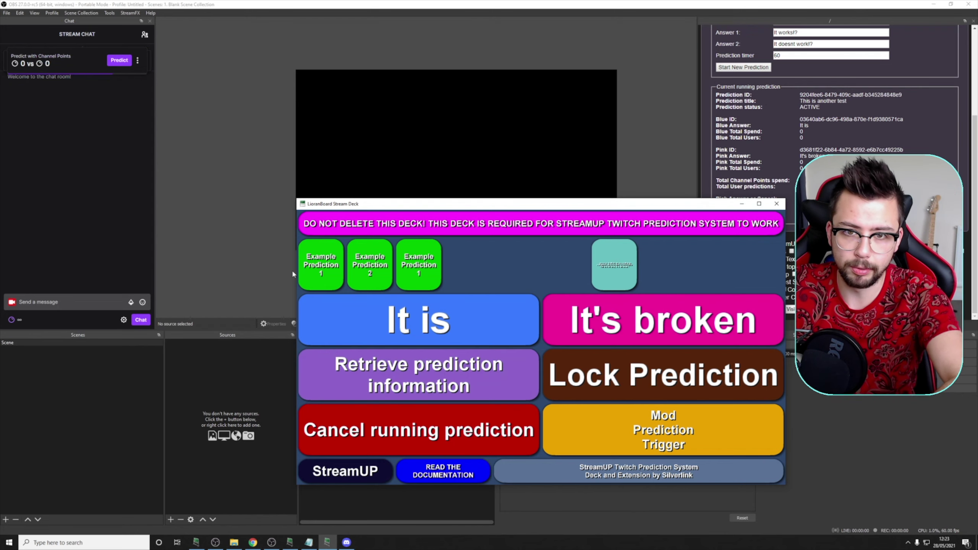
# Check the running prediction in OBS chat, then declare It's broken the winner
pyautogui.click(10, 320)
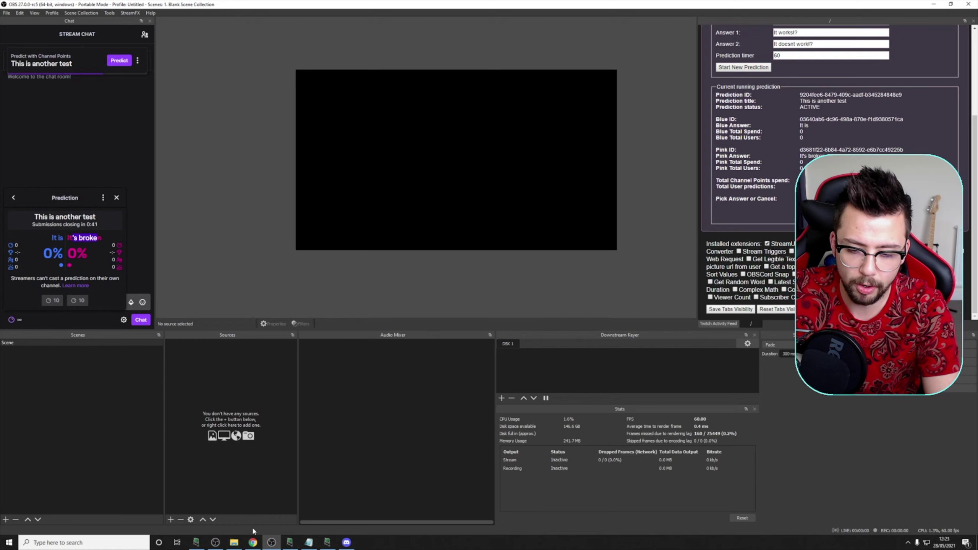
pyautogui.click(328, 544)
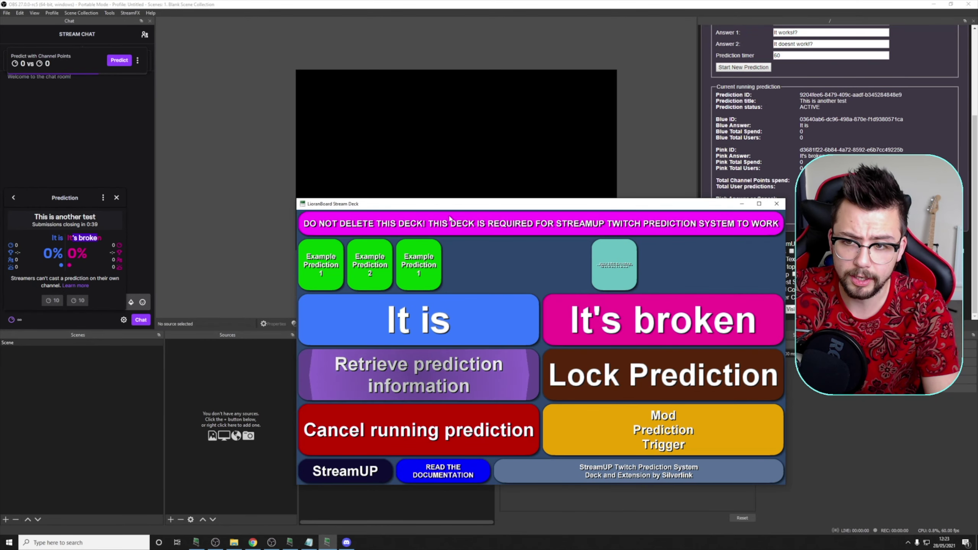
pyautogui.click(593, 327)
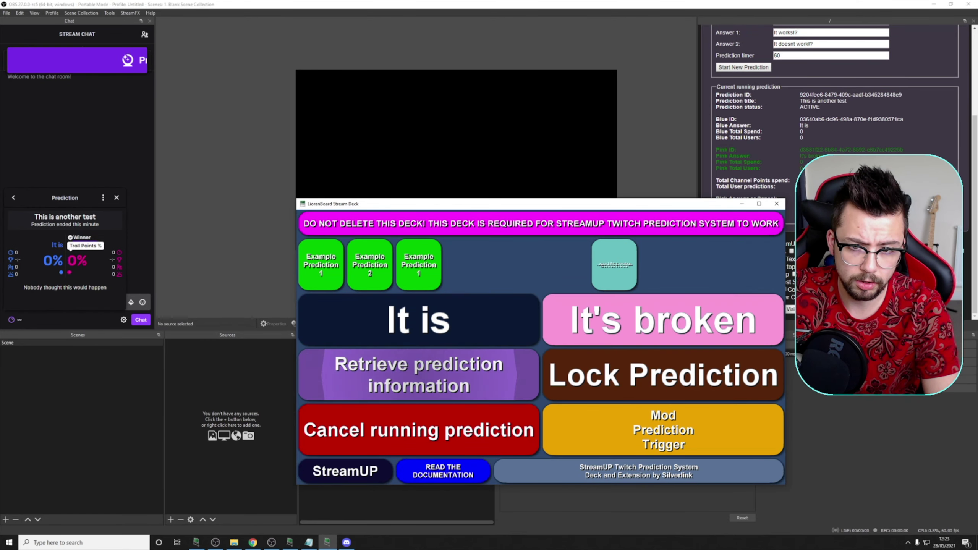